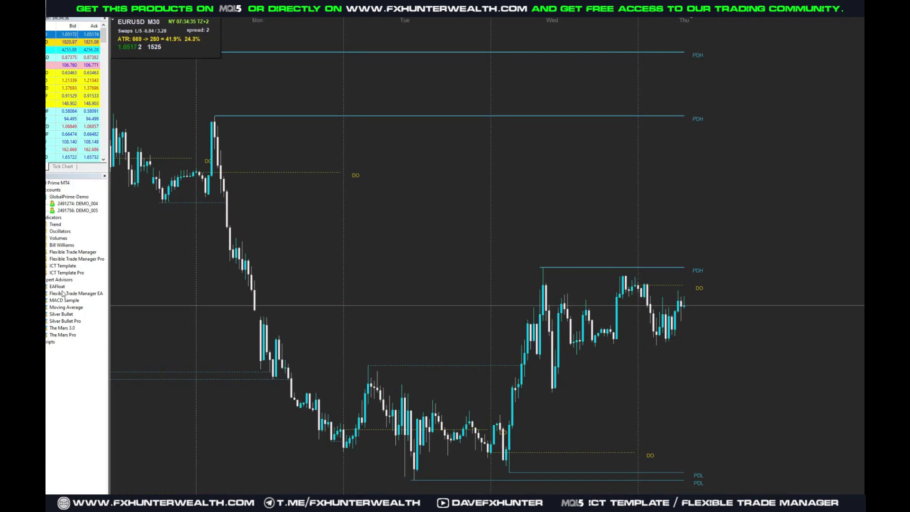
# Drop ICT Template onto the EURUSD M30 chart and highlight its general settings block
pyautogui.moveTo(58, 268); pyautogui.dragTo(408, 178)
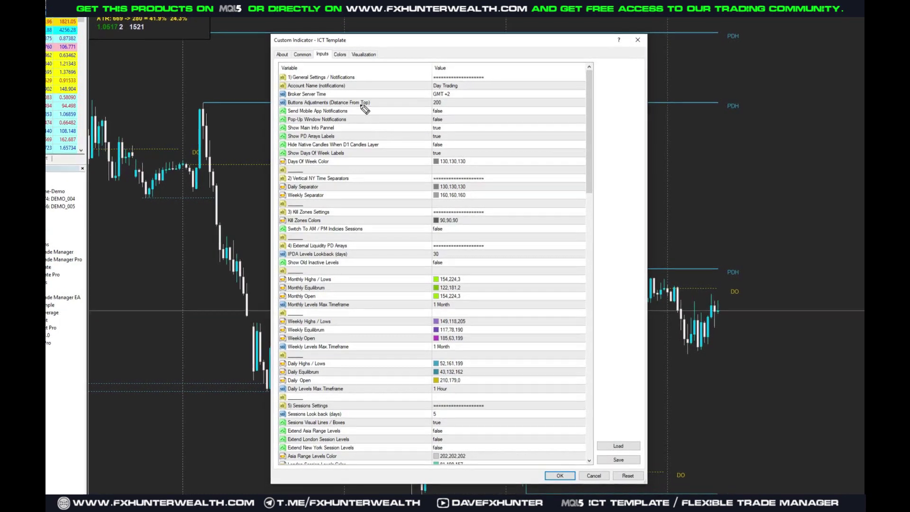
pyautogui.moveTo(278, 170)
pyautogui.mouseDown()
pyautogui.moveTo(474, 167)
pyautogui.moveTo(493, 29)
pyautogui.mouseUp()
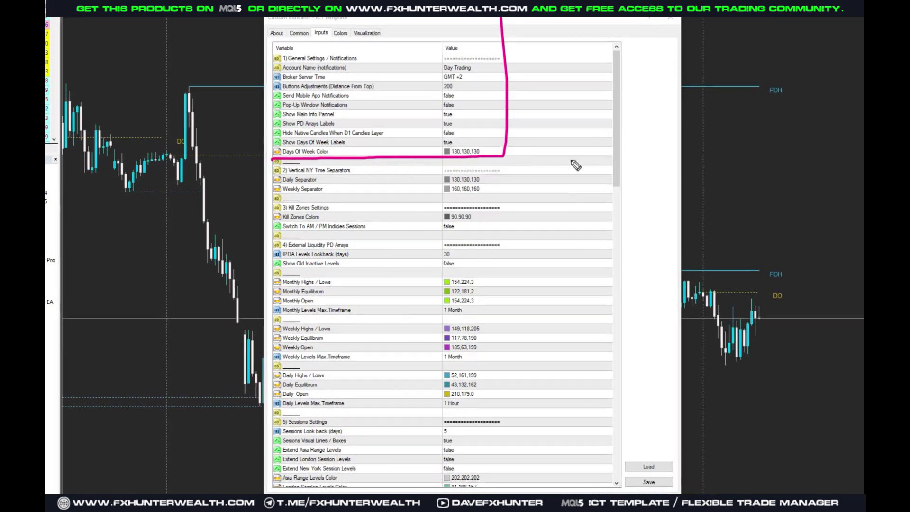
pyautogui.press('Escape')
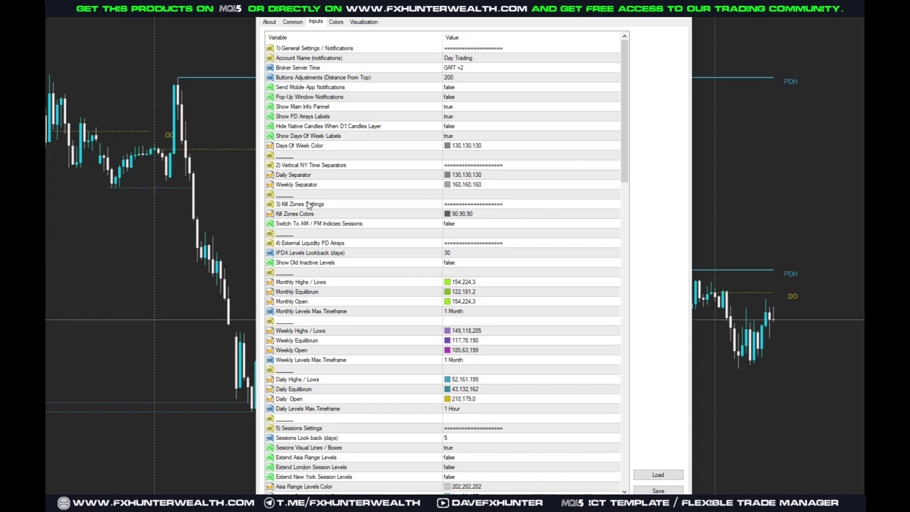
# Mark the separator, kill zone and monthly level settings, then apply the default inputs
pyautogui.moveTo(268, 192); pyautogui.dragTo(543, 193)
pyautogui.moveTo(274, 234); pyautogui.dragTo(488, 235)
pyautogui.moveTo(280, 273); pyautogui.dragTo(582, 285)
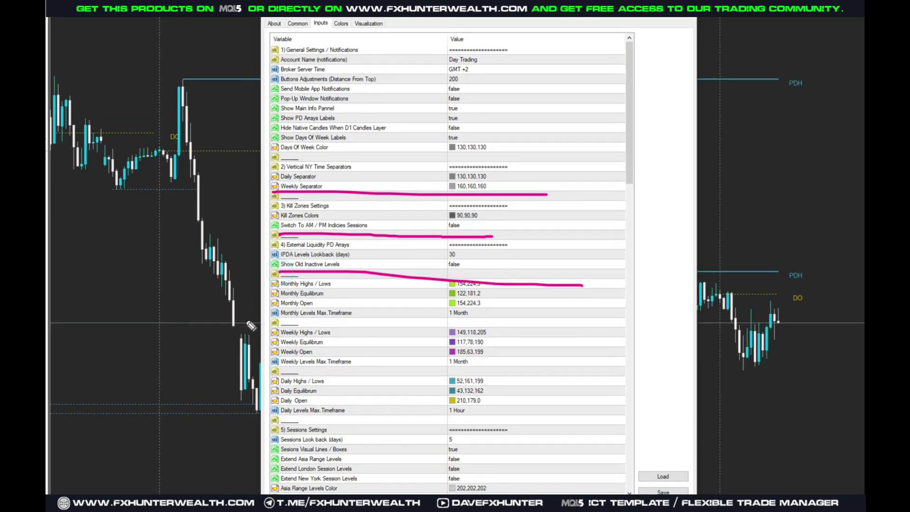
pyautogui.press('Escape')
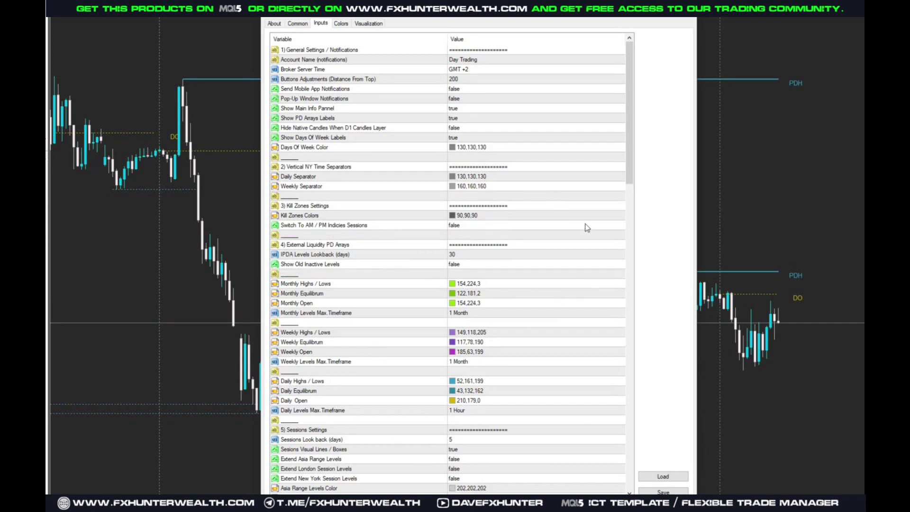
pyautogui.moveTo(628, 123); pyautogui.dragTo(667, 57)
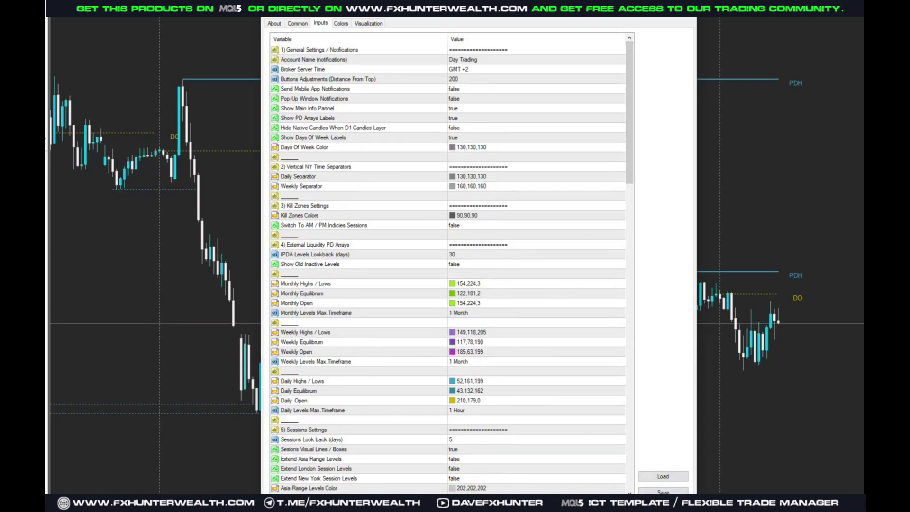
pyautogui.press('Return')
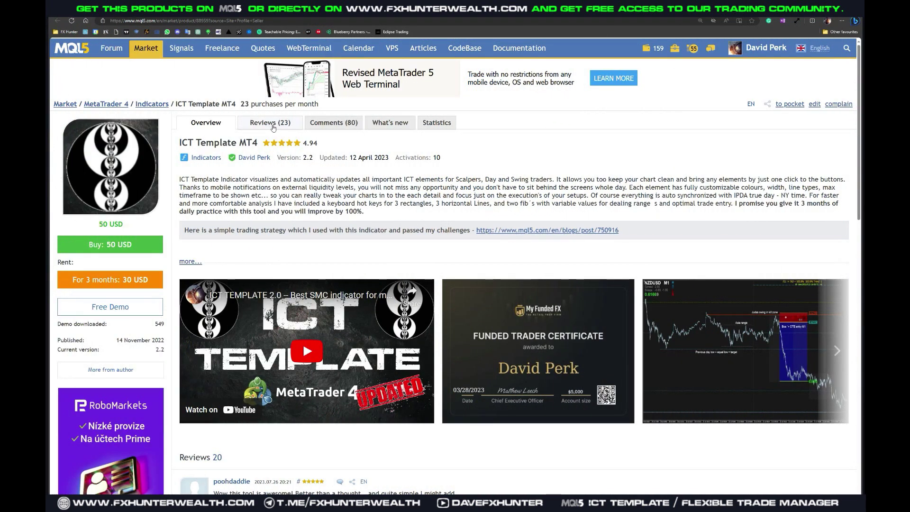
# Check ICT Template MT4 reviews, then open its Buy: 50 USD payment page and highlight the total
pyautogui.click(273, 125)
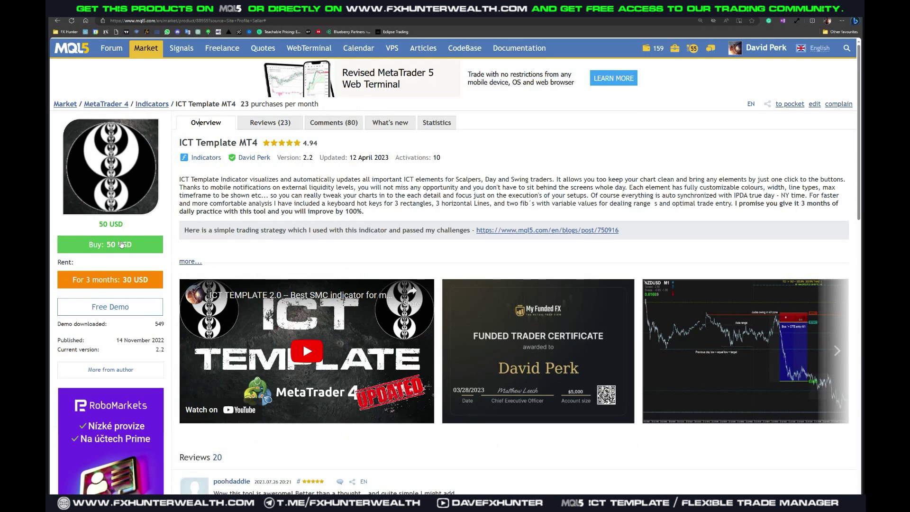
pyautogui.click(121, 244)
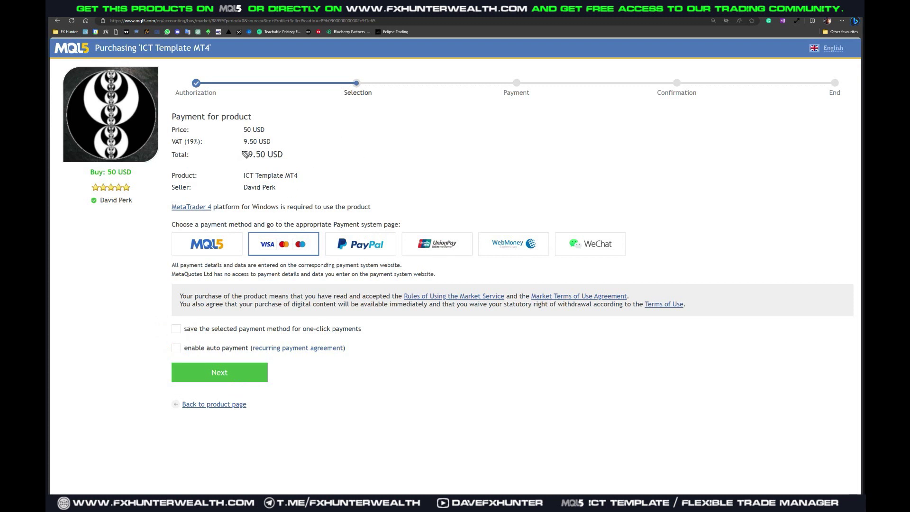
pyautogui.moveTo(241, 147); pyautogui.dragTo(294, 143)
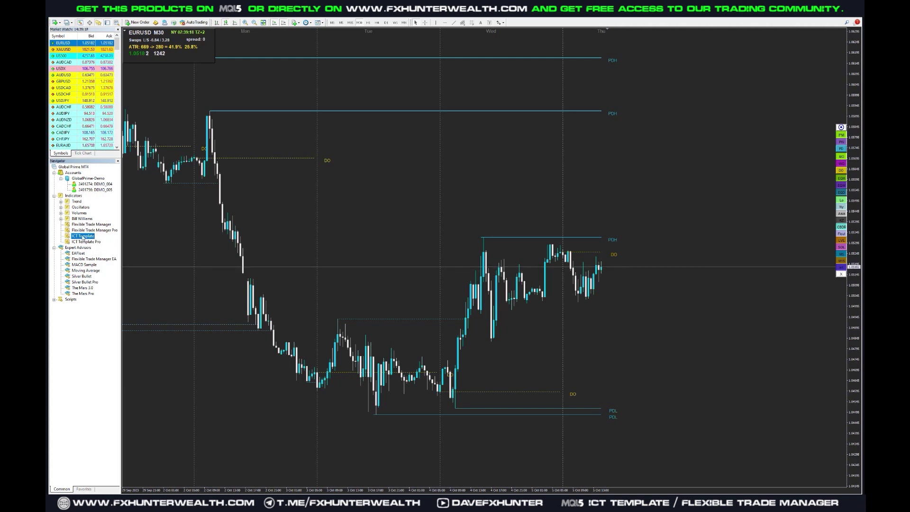
pyautogui.click(79, 218)
pyautogui.moveTo(403, 173); pyautogui.dragTo(403, 173)
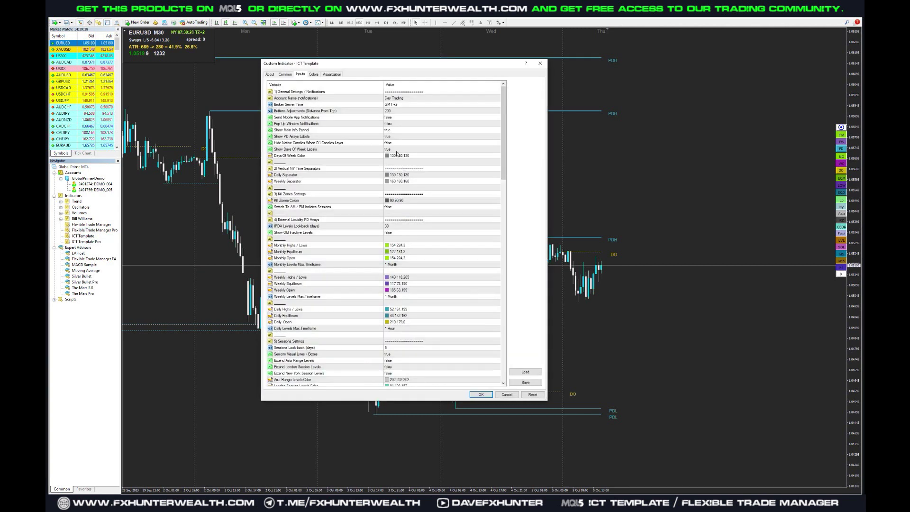
pyautogui.click(314, 75)
pyautogui.click(285, 74)
pyautogui.click(269, 75)
pyautogui.click(300, 75)
pyautogui.click(509, 395)
pyautogui.click(95, 243)
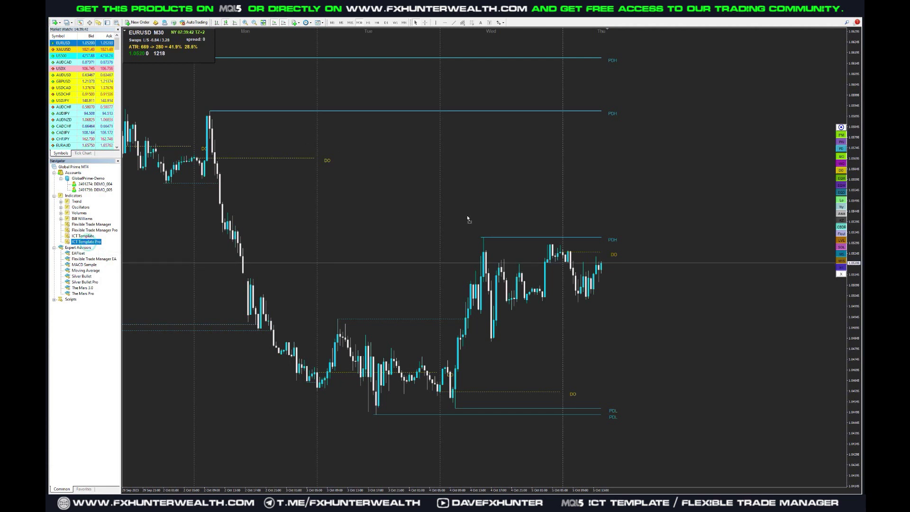
# Drop ICT Template Pro on GBPUSD M15, enter then delete a test email, and cancel
pyautogui.moveTo(395, 197); pyautogui.dragTo(395, 195)
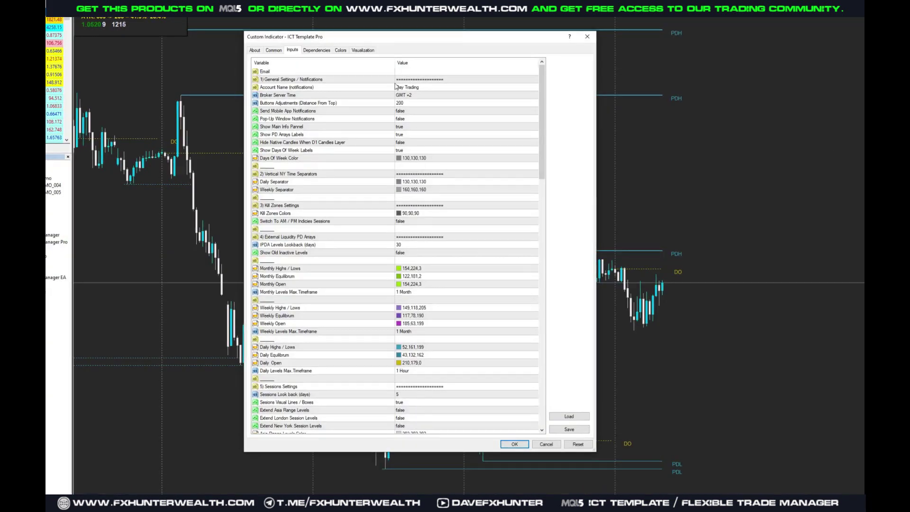
pyautogui.click(404, 71)
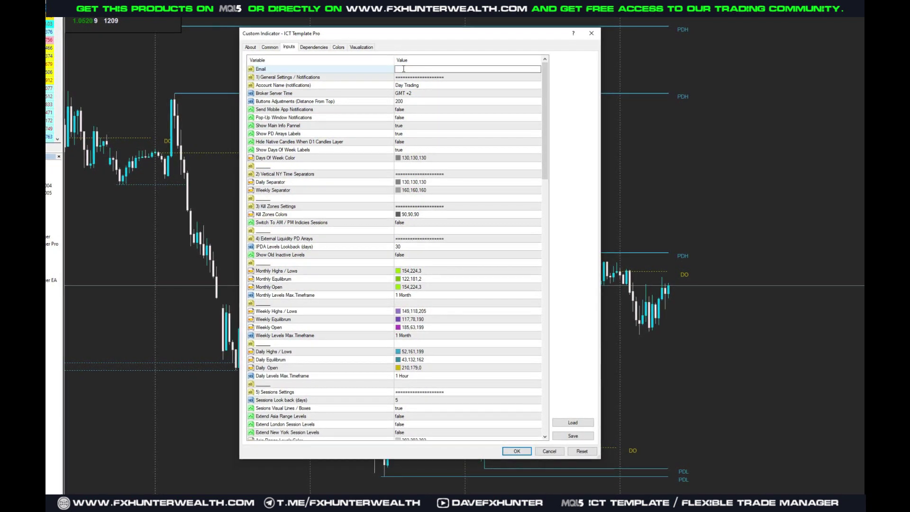
pyautogui.write('aslkfjasflj')
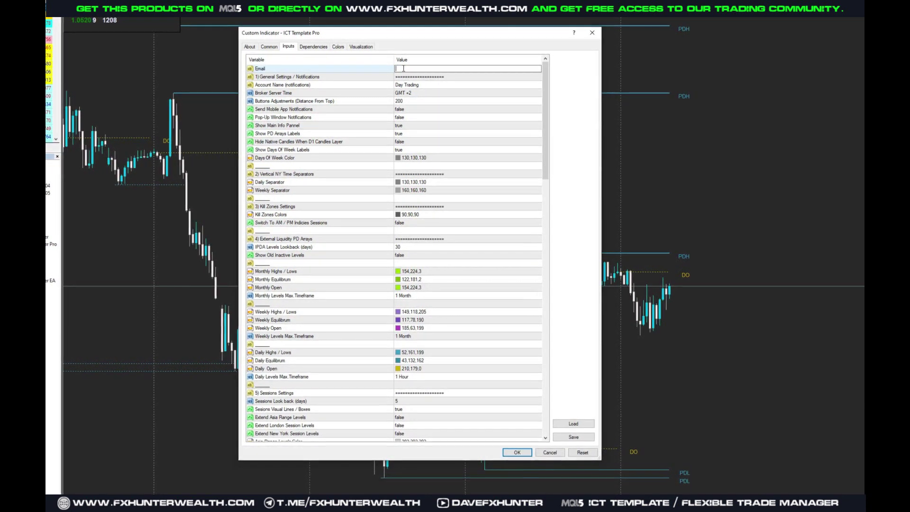
pyautogui.write('@gmai')
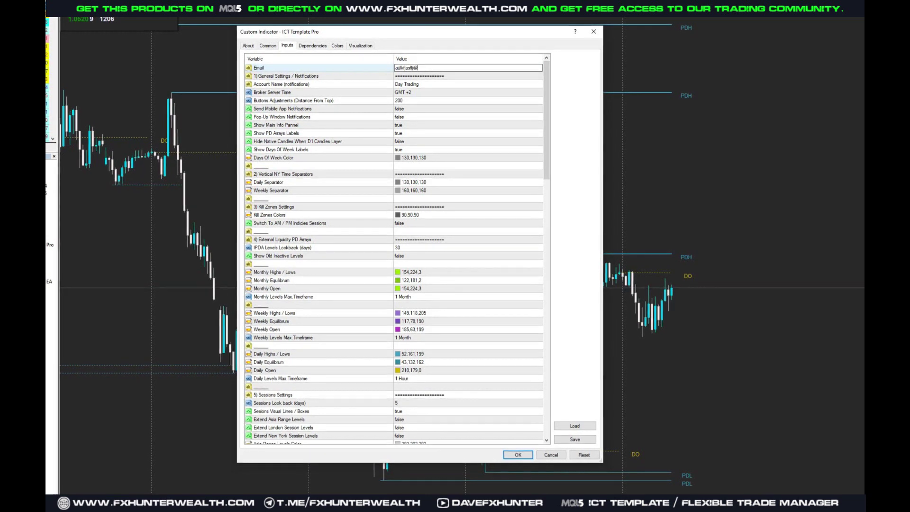
pyautogui.write('lc')
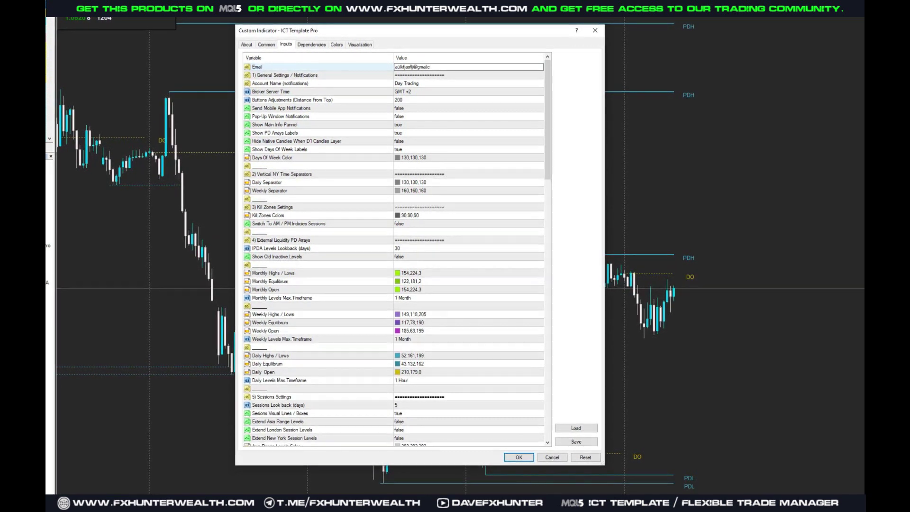
pyautogui.click(266, 44)
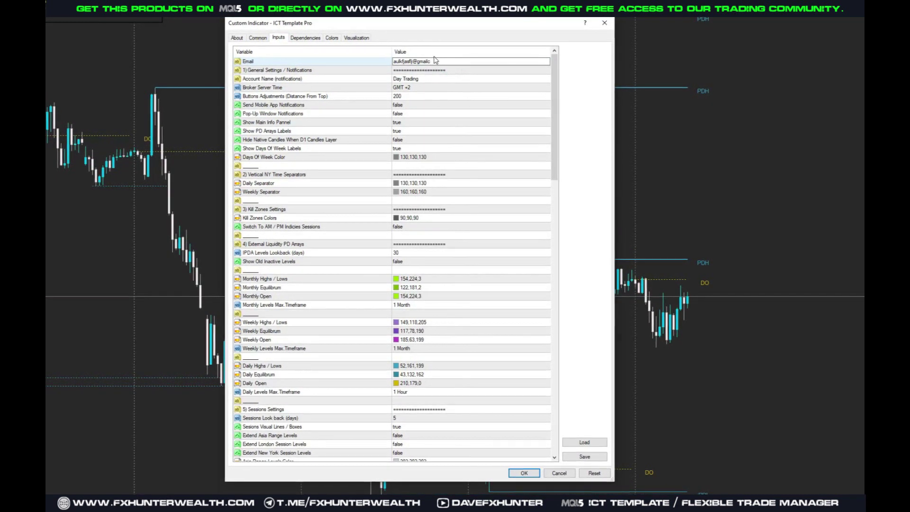
pyautogui.moveTo(435, 57); pyautogui.dragTo(400, 59)
pyautogui.press('BackSpace')
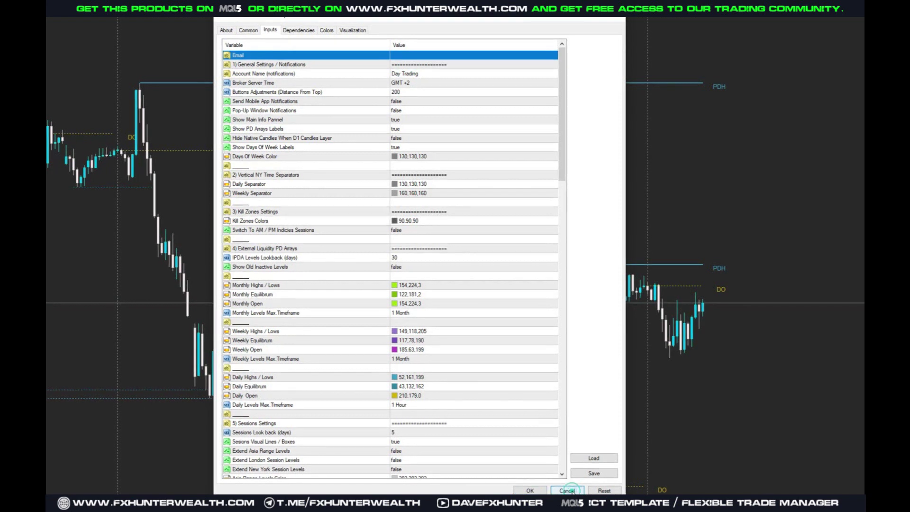
pyautogui.click(566, 490)
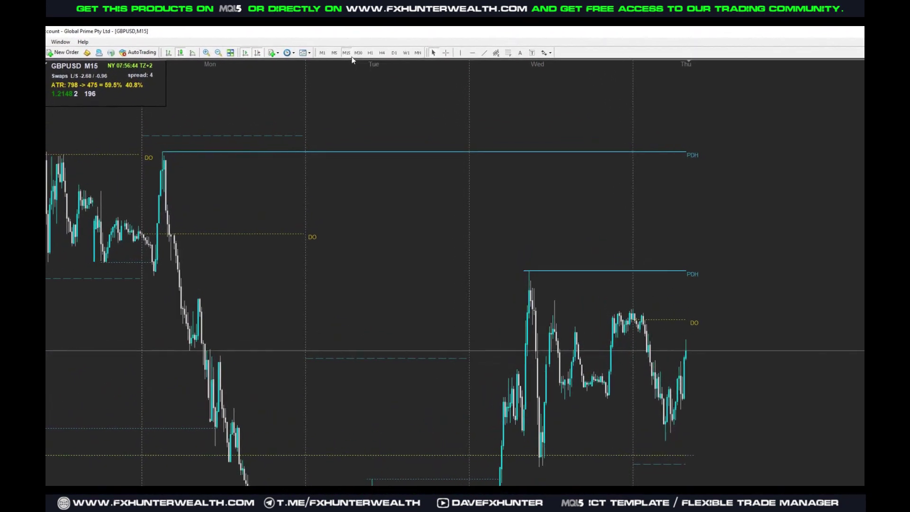
# View the chart on H1, D1, W1 and MN, then return to M15
pyautogui.click(371, 61)
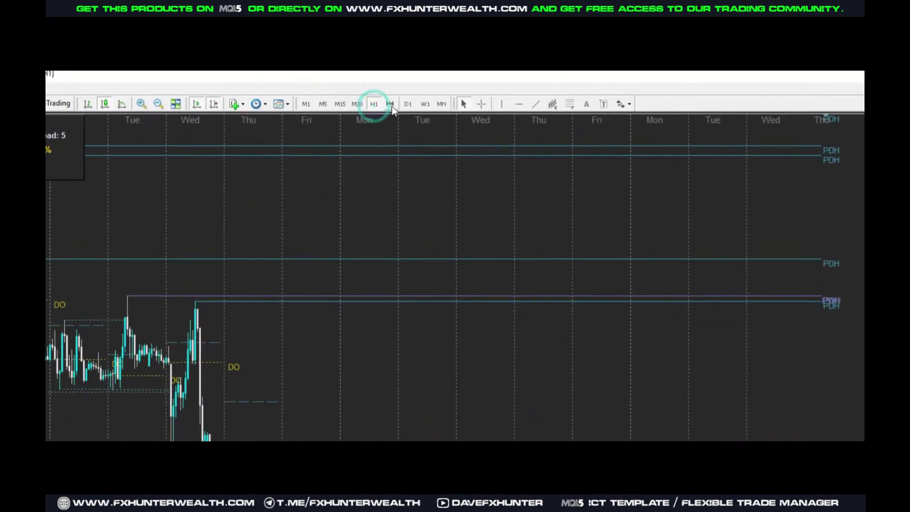
pyautogui.click(407, 104)
pyautogui.click(425, 104)
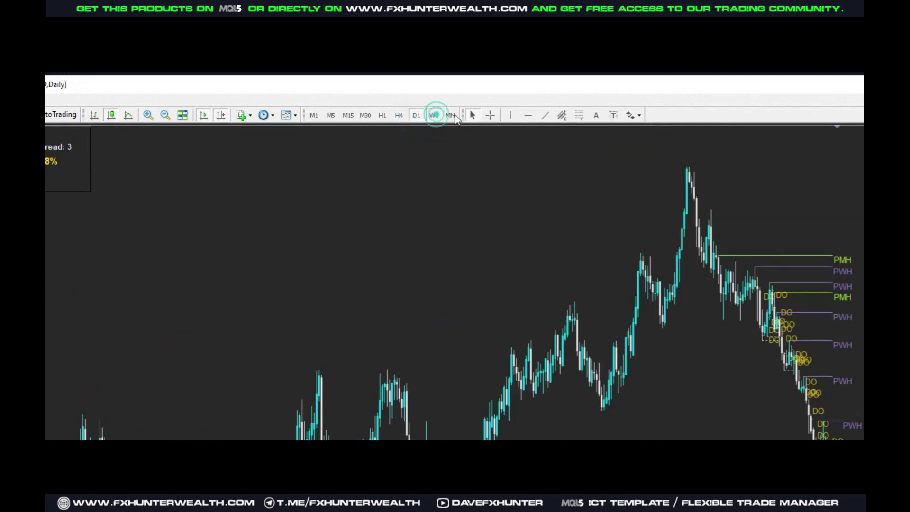
pyautogui.click(453, 115)
pyautogui.click(344, 116)
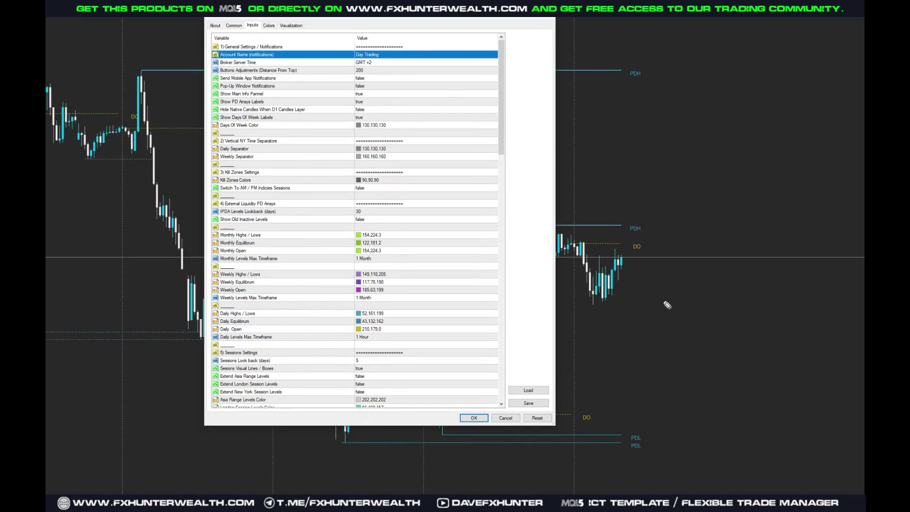
# Highlight the PDH and PDL labels on the chart, then clear the marks
pyautogui.moveTo(640, 220); pyautogui.dragTo(641, 222)
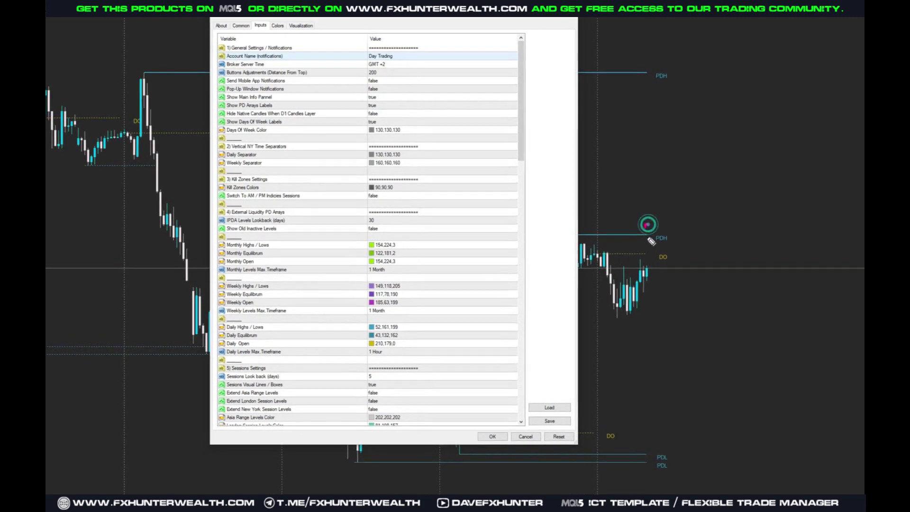
pyautogui.moveTo(637, 469); pyautogui.dragTo(660, 460)
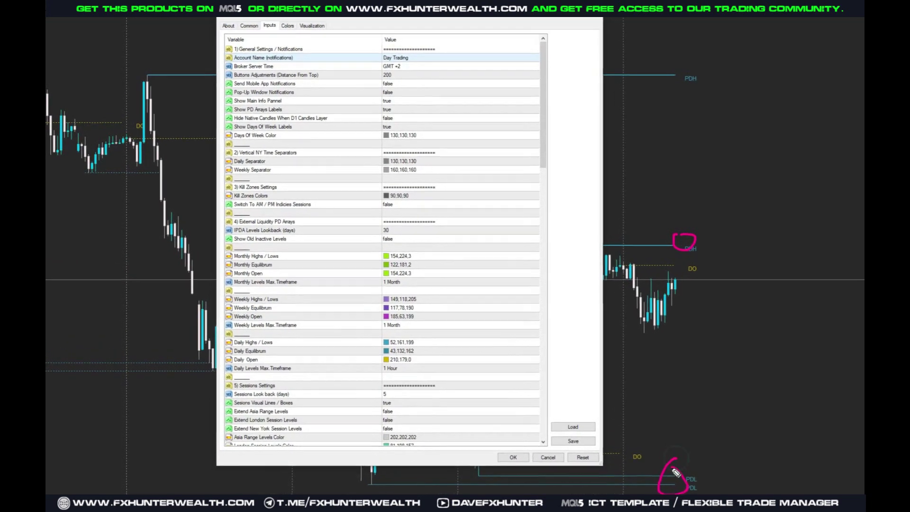
pyautogui.press('Escape')
# Set Send Mobile App Notifications to true and bring up Tools > Options
pyautogui.click(425, 88)
pyautogui.click(424, 88)
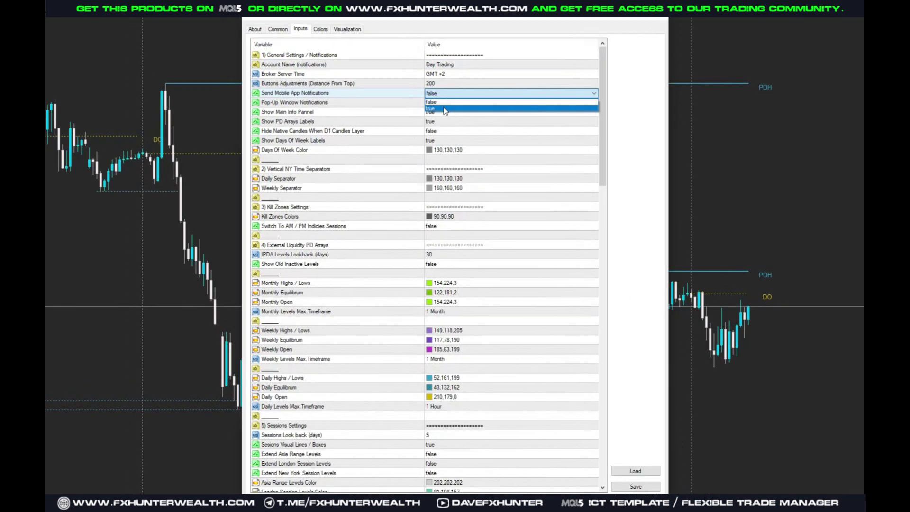
pyautogui.click(444, 110)
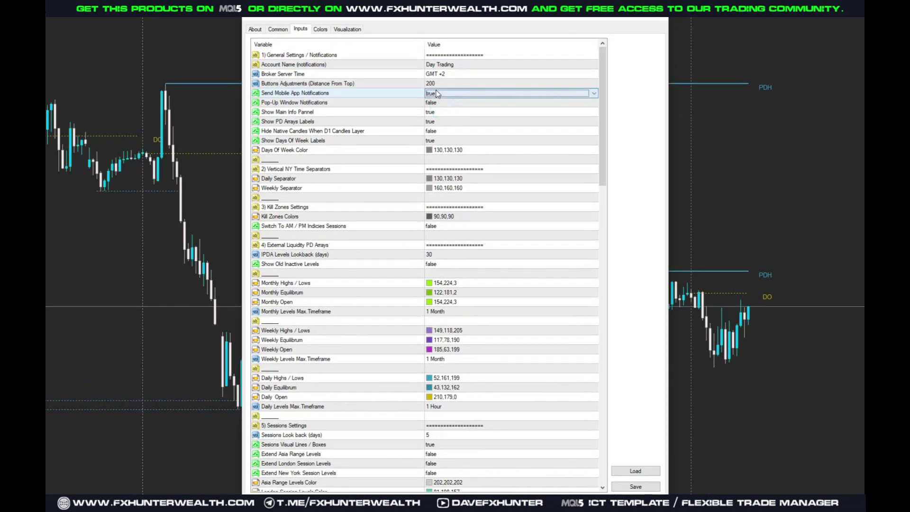
pyautogui.click(441, 97)
pyautogui.click(441, 96)
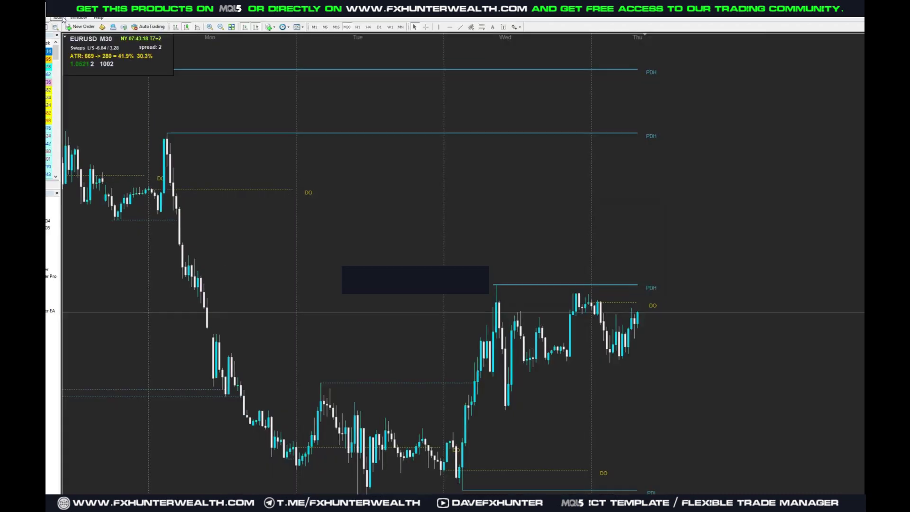
pyautogui.click(71, 14)
pyautogui.click(71, 65)
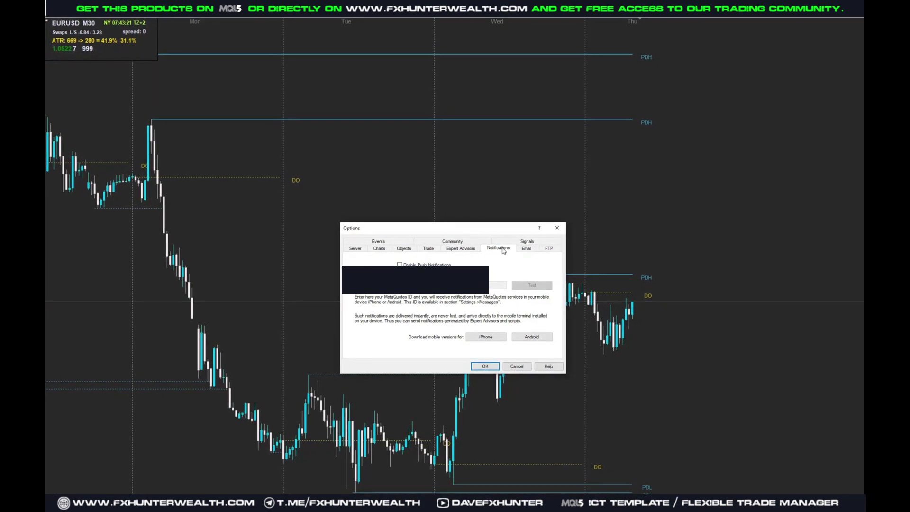
pyautogui.click(396, 261)
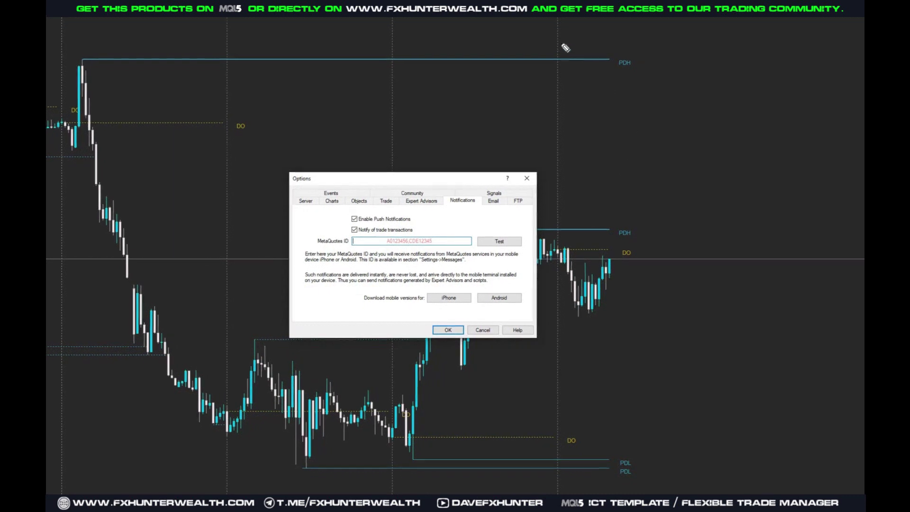
pyautogui.moveTo(568, 42); pyautogui.dragTo(704, 158)
pyautogui.moveTo(675, 90); pyautogui.dragTo(704, 159)
pyautogui.moveTo(666, 146); pyautogui.dragTo(703, 159)
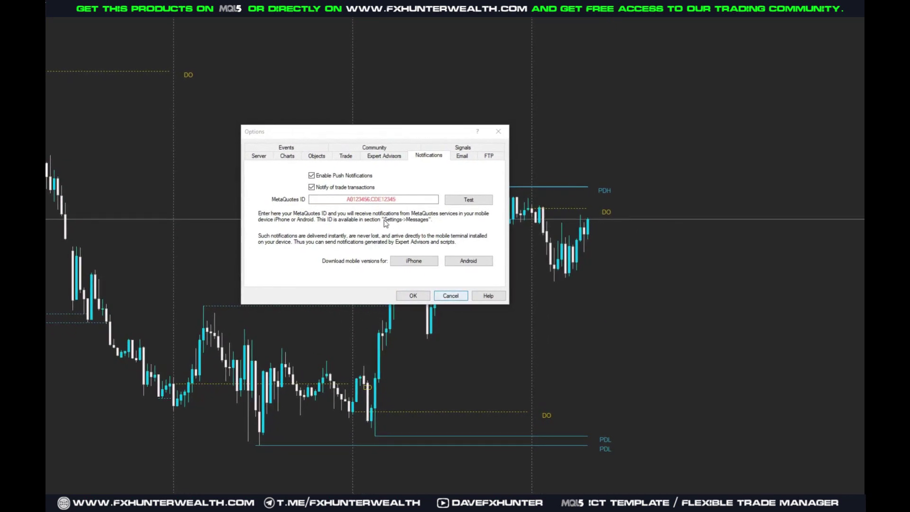
pyautogui.click(400, 205)
pyautogui.write('yyxfsfasfsafasf')
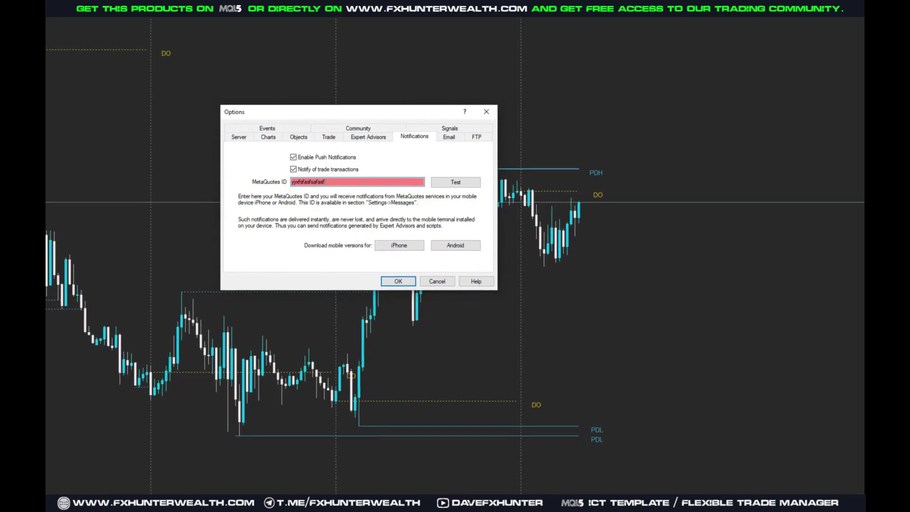
pyautogui.press('BackSpace')
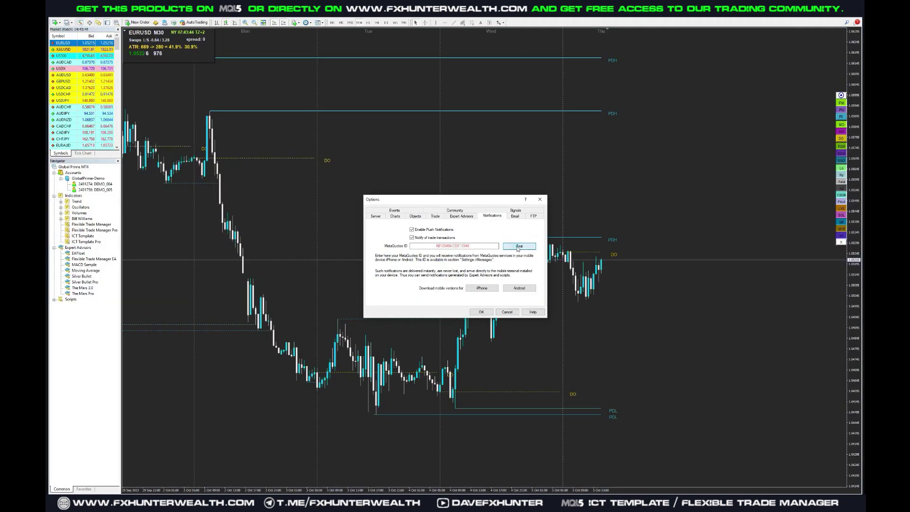
pyautogui.click(507, 312)
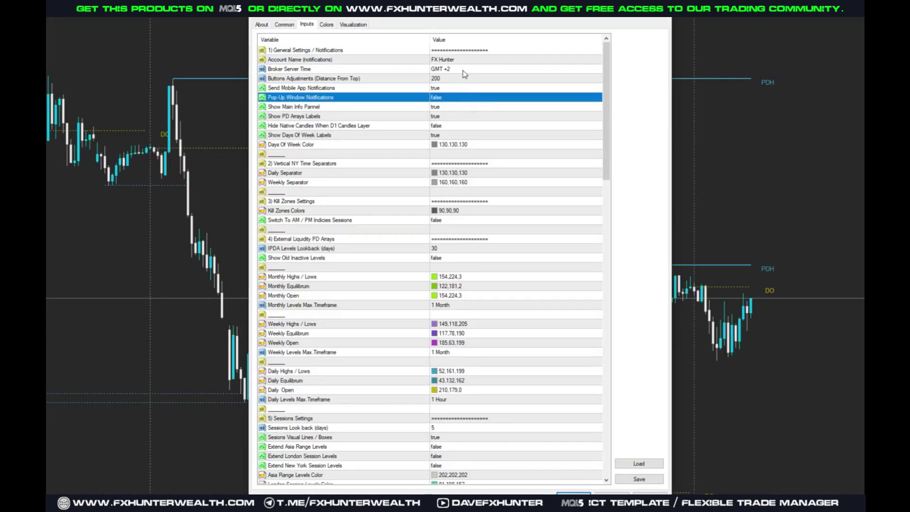
pyautogui.click(463, 70)
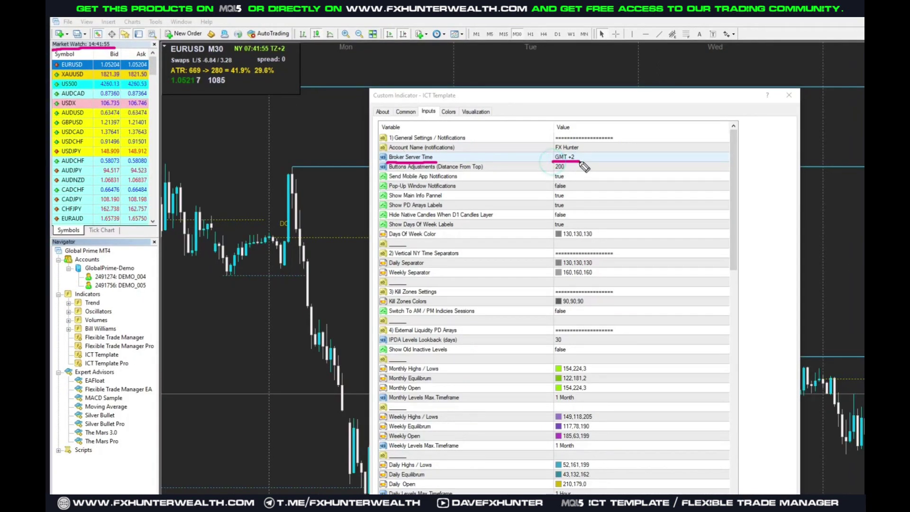
# Keep the ICT Template's Broker Server Time at GMT +2
pyautogui.click(615, 160)
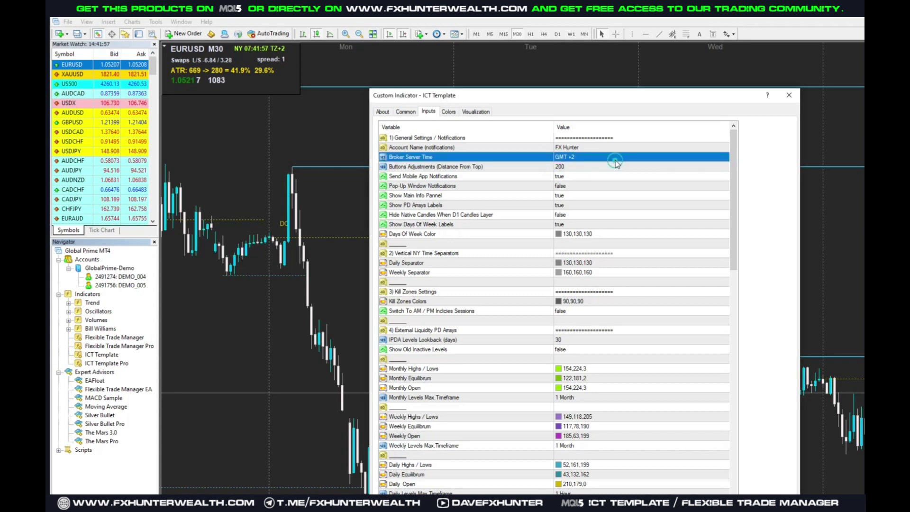
pyautogui.click(615, 160)
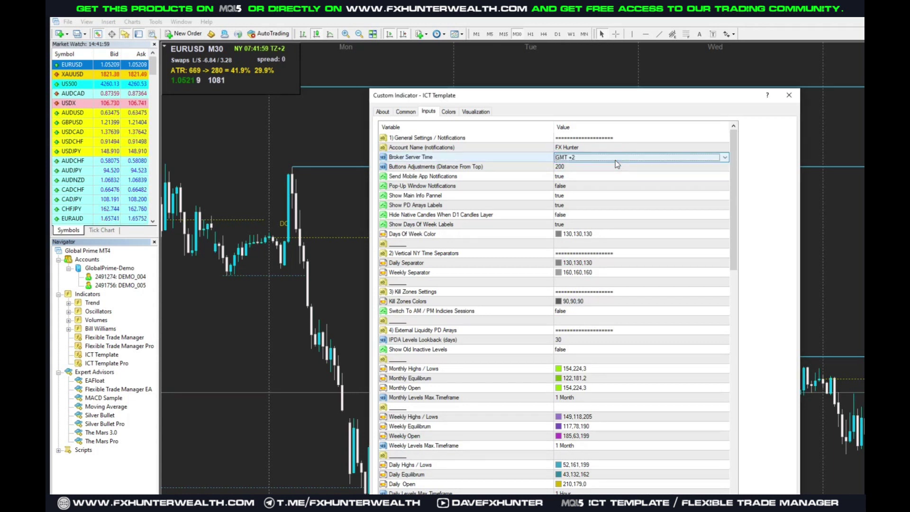
pyautogui.click(615, 160)
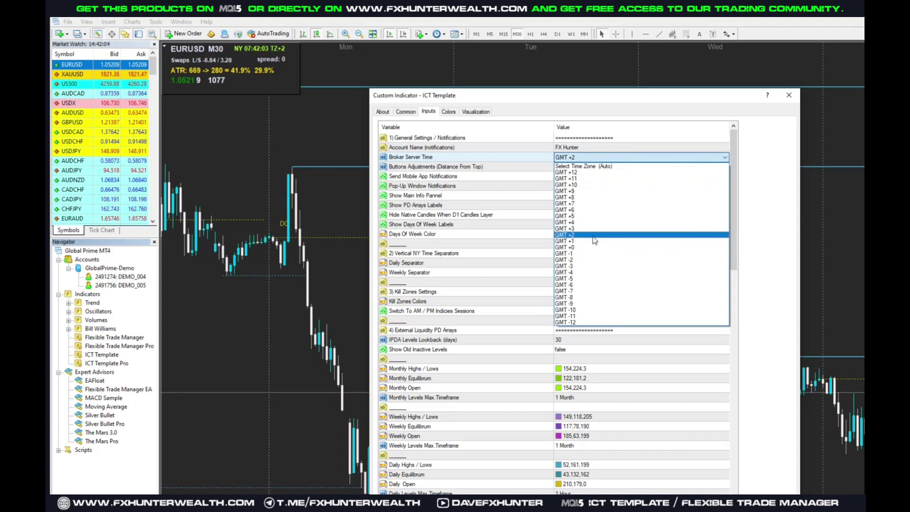
pyautogui.click(594, 241)
pyautogui.click(583, 169)
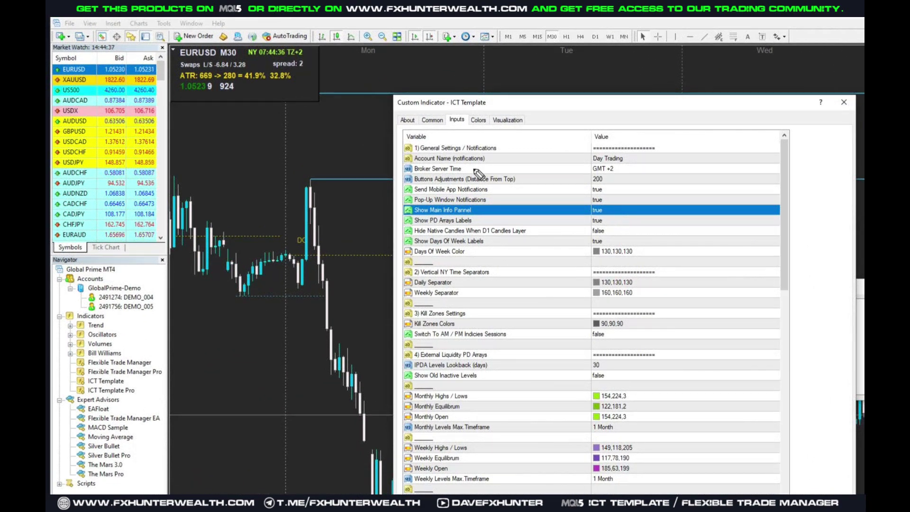
pyautogui.moveTo(173, 111); pyautogui.dragTo(340, 99)
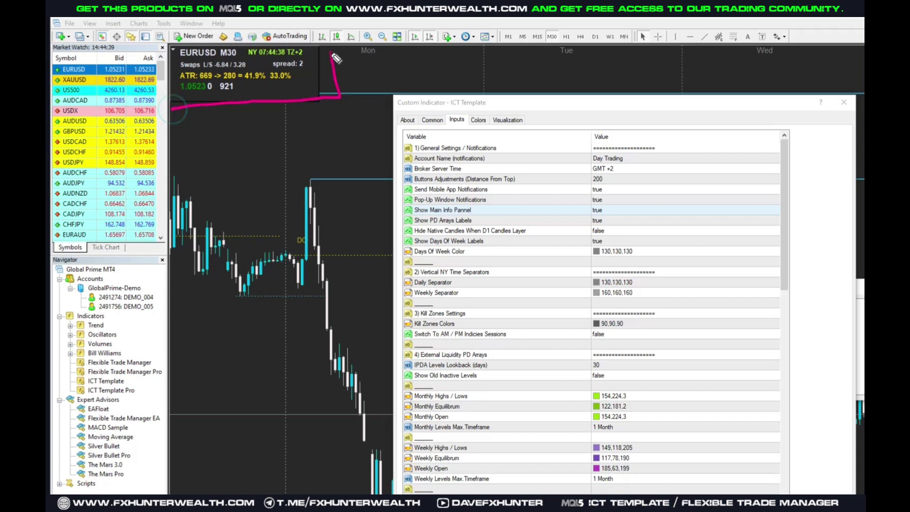
pyautogui.moveTo(179, 58); pyautogui.dragTo(236, 57)
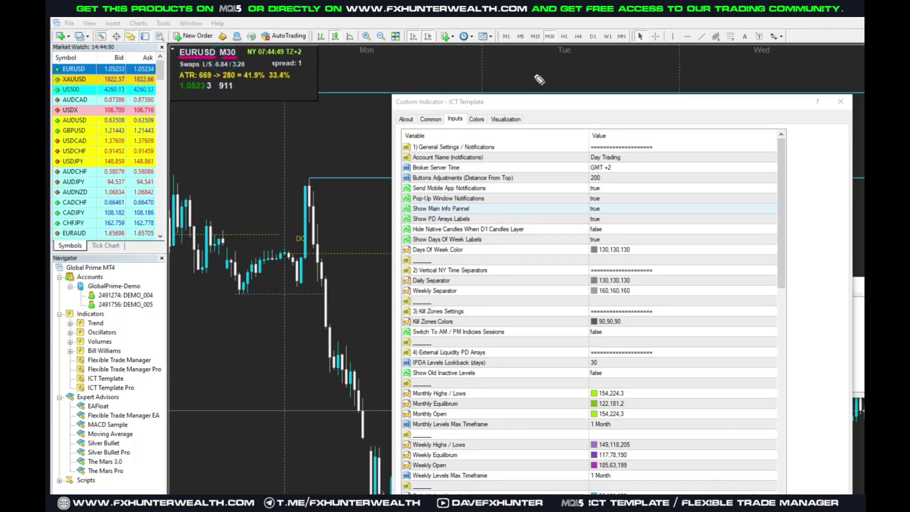
pyautogui.moveTo(533, 74); pyautogui.dragTo(545, 39)
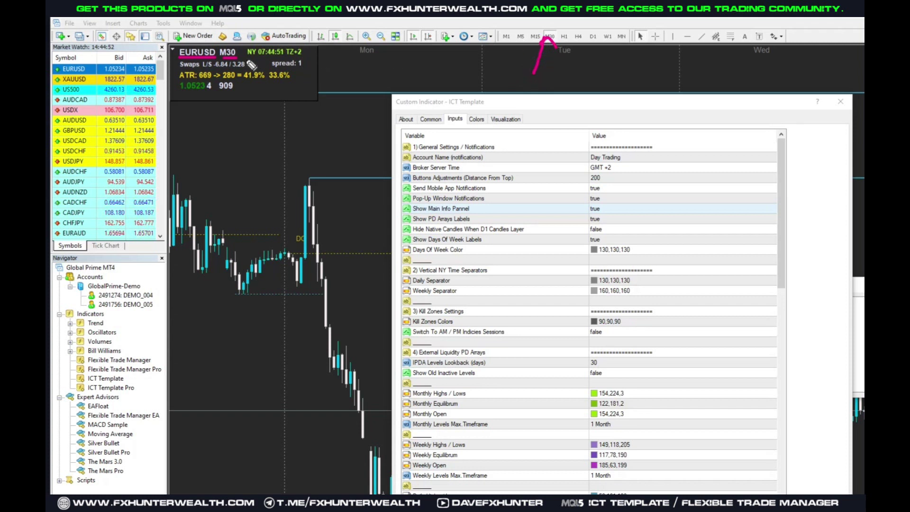
pyautogui.moveTo(247, 58); pyautogui.dragTo(271, 56)
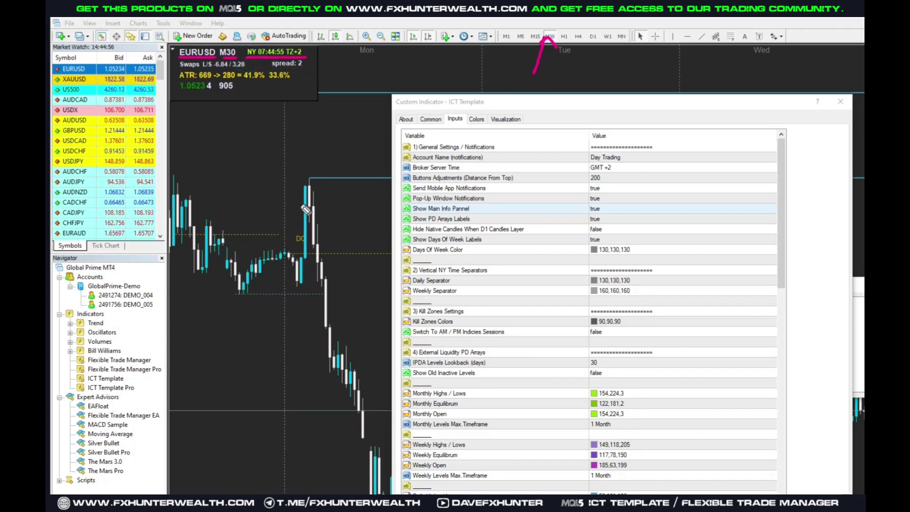
pyautogui.moveTo(179, 69); pyautogui.dragTo(199, 69)
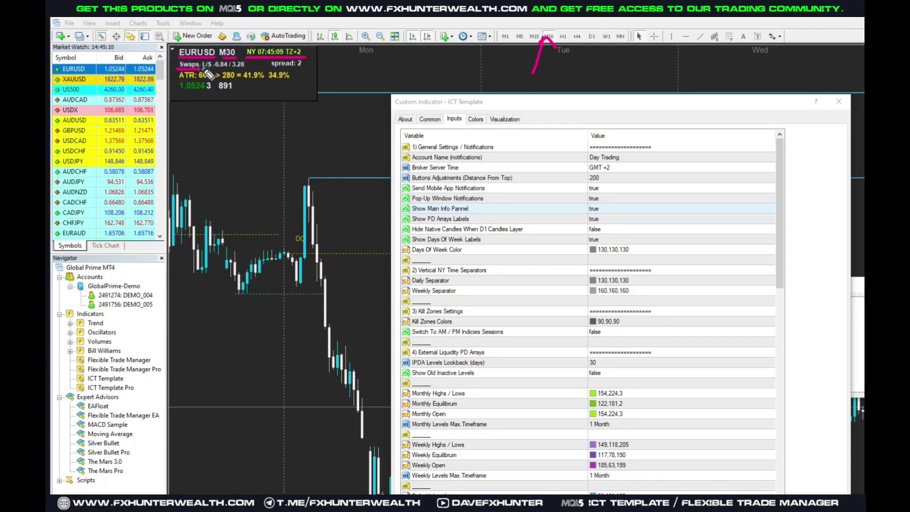
pyautogui.moveTo(267, 69)
pyautogui.mouseDown()
pyautogui.moveTo(285, 81)
pyautogui.moveTo(303, 74)
pyautogui.mouseUp()
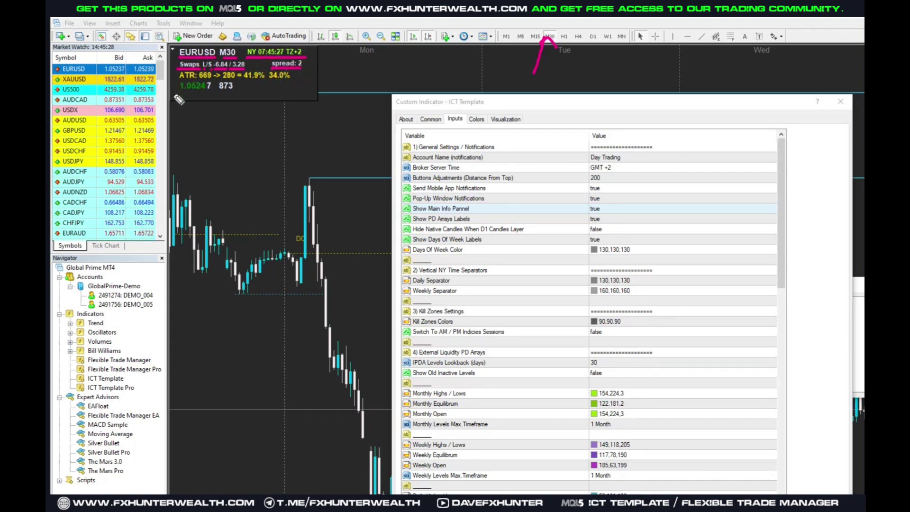
pyautogui.moveTo(177, 93); pyautogui.dragTo(202, 90)
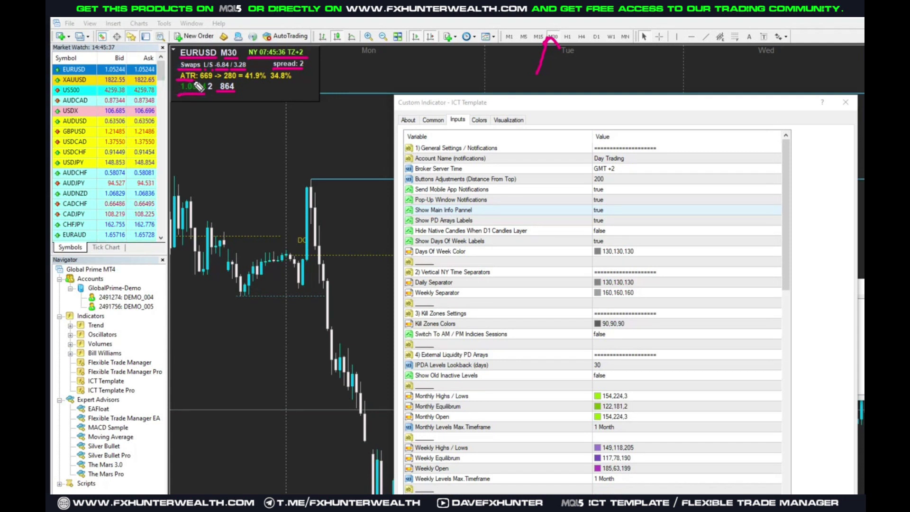
pyautogui.press('Escape')
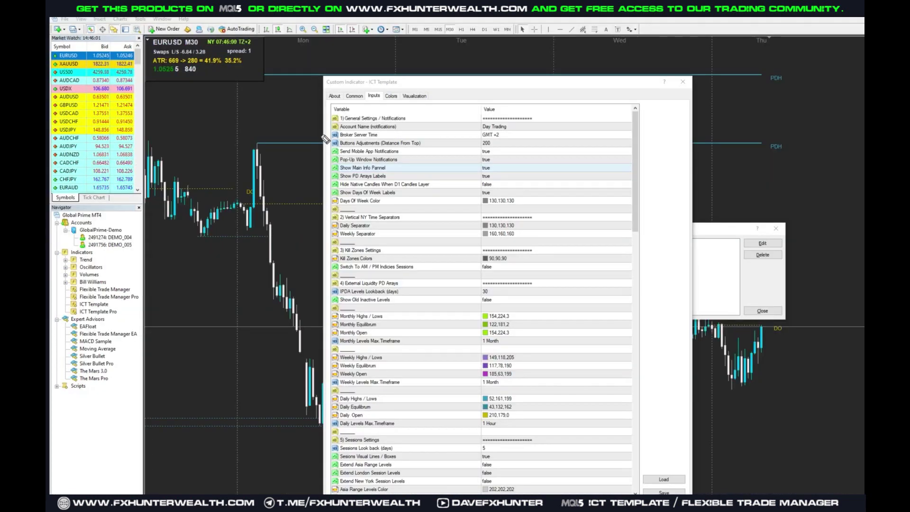
pyautogui.moveTo(706, 324); pyautogui.dragTo(715, 326)
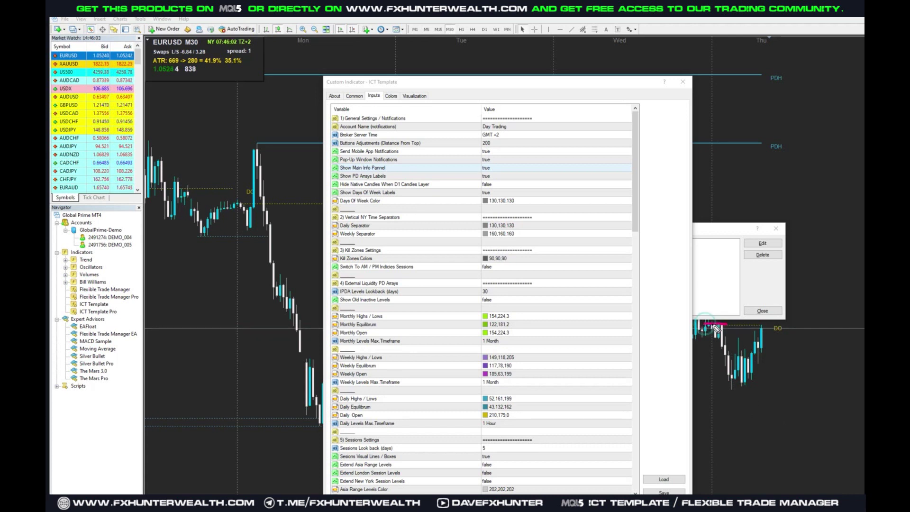
pyautogui.press('Escape')
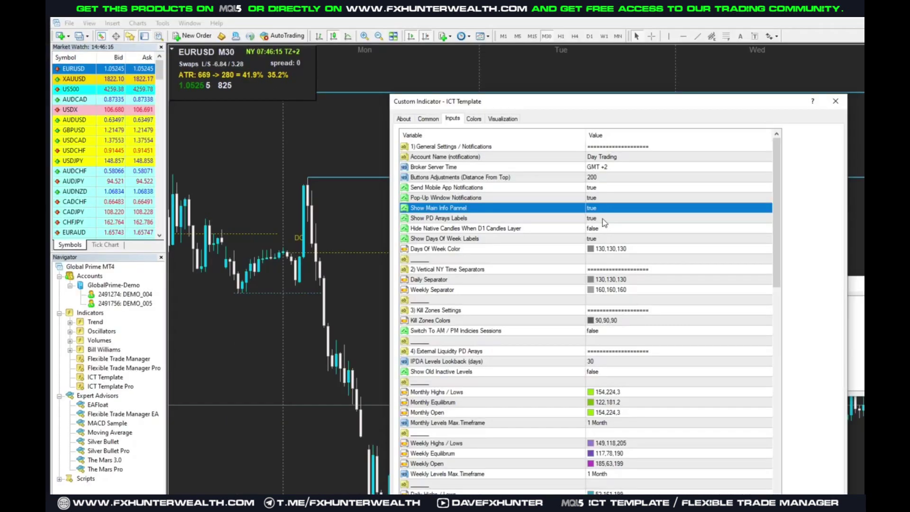
# Set Show PD Arrays Labels to false, apply it, and pan the chart for right-side space
pyautogui.click(495, 176)
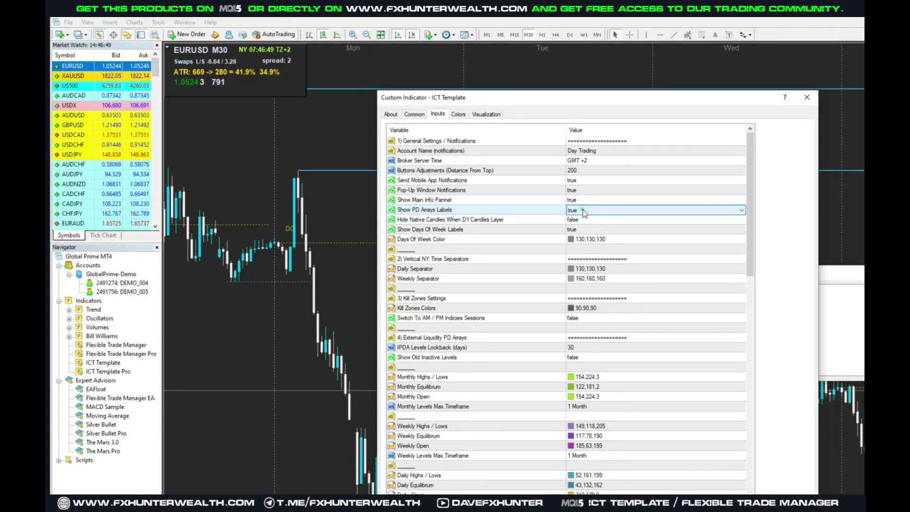
pyautogui.click(594, 219)
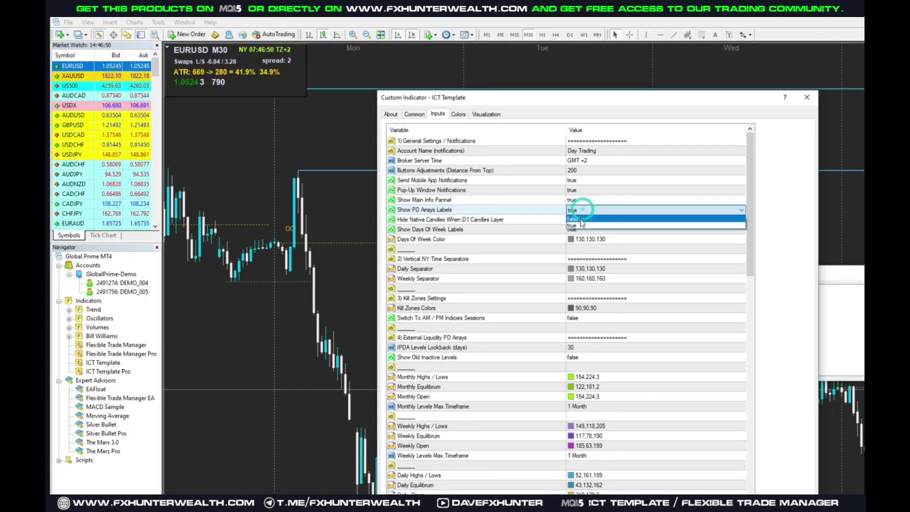
pyautogui.click(582, 219)
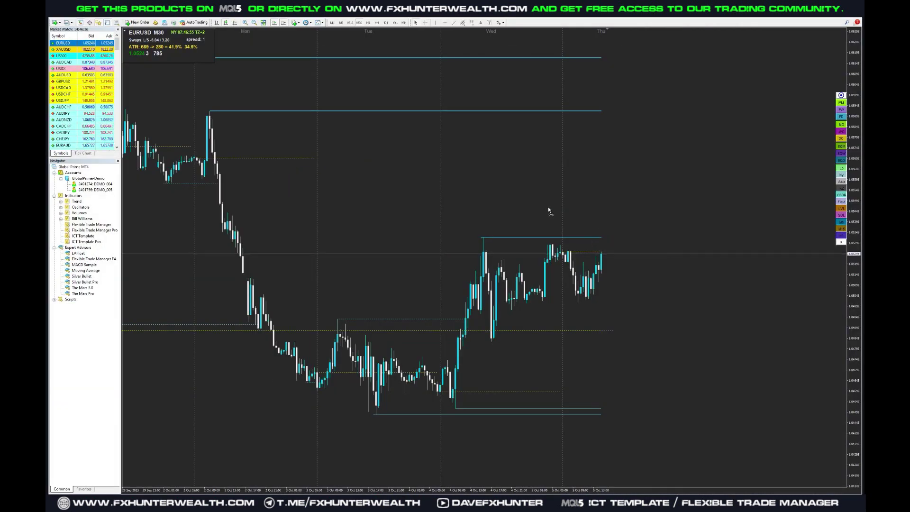
pyautogui.moveTo(692, 191); pyautogui.dragTo(621, 180)
pyautogui.moveTo(401, 232); pyautogui.dragTo(433, 205)
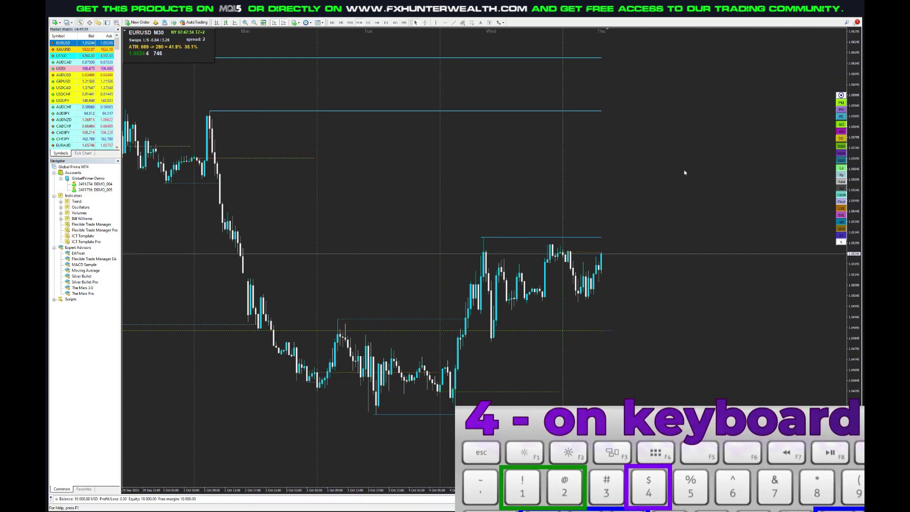
# Show the D1 candle layer with key 4, mark it up, then clear marks and hide it
pyautogui.press('4')
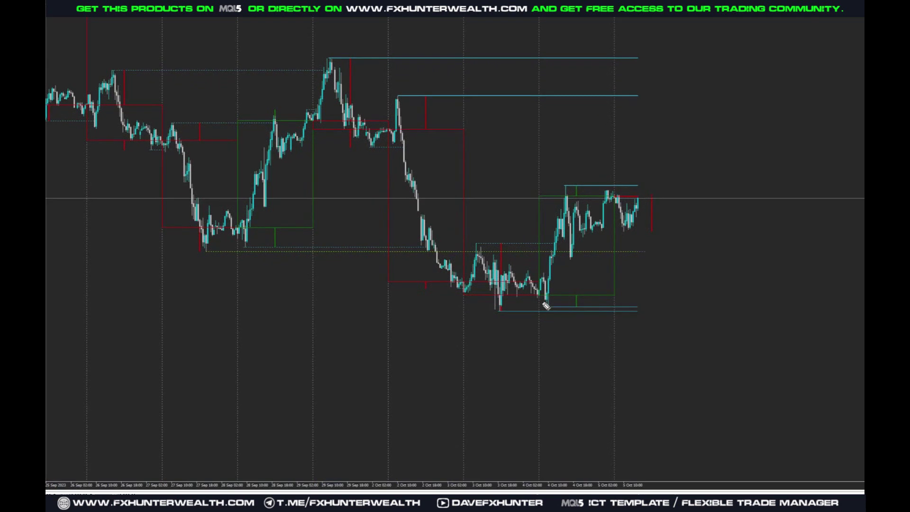
pyautogui.moveTo(378, 185)
pyautogui.mouseDown()
pyautogui.moveTo(378, 148)
pyautogui.moveTo(402, 354)
pyautogui.mouseUp()
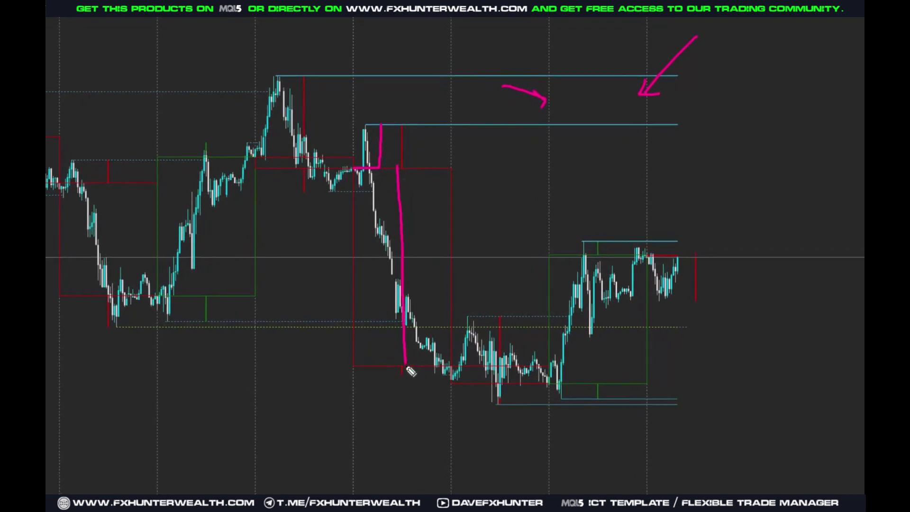
pyautogui.click(406, 366)
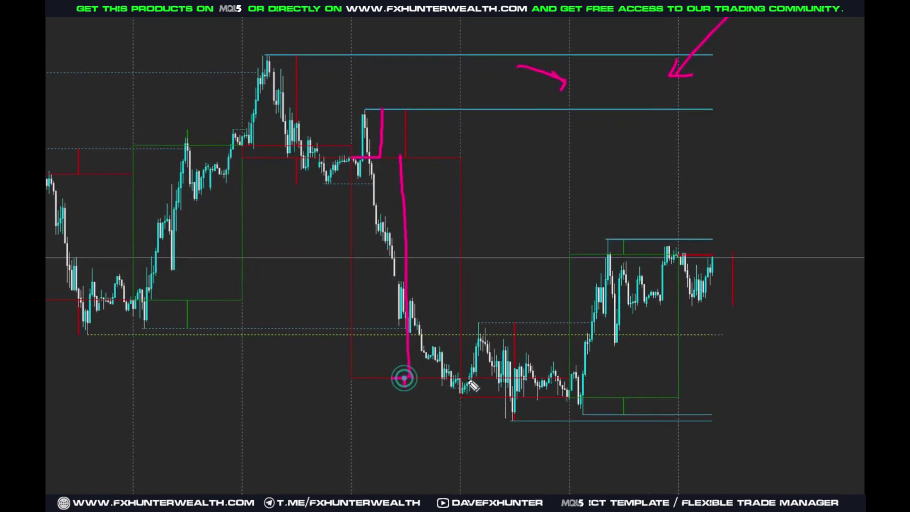
pyautogui.press('Escape')
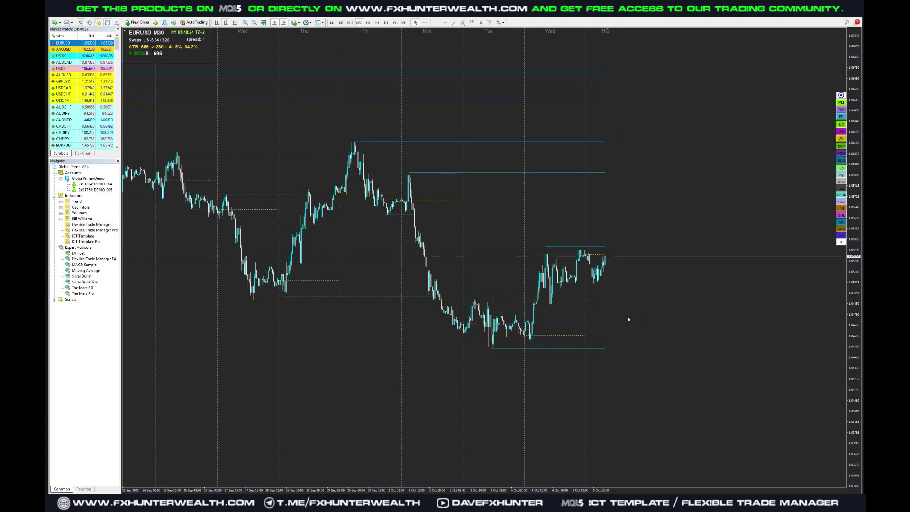
pyautogui.press('4')
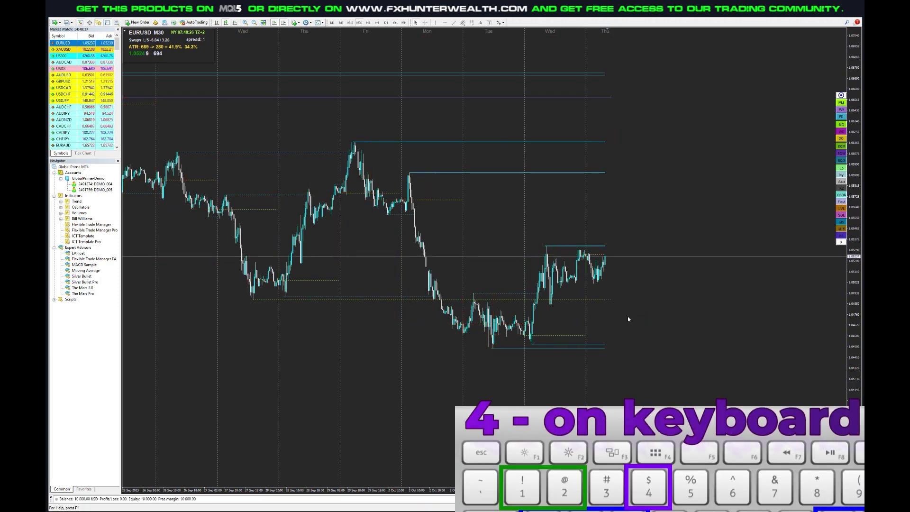
# Set Hide Native Candles When D1 Candles Layer to true, then show the D1 layer with 4
pyautogui.hotkey('ctrl', 'i')
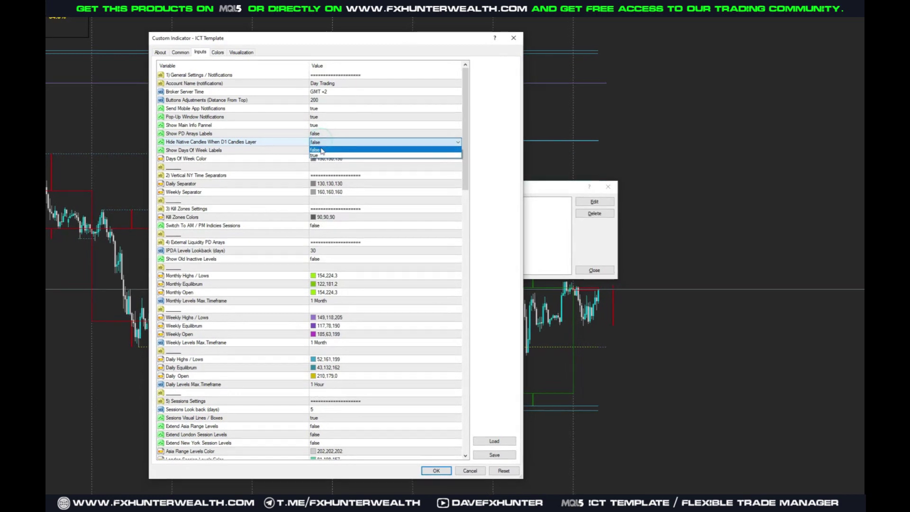
pyautogui.click(388, 149)
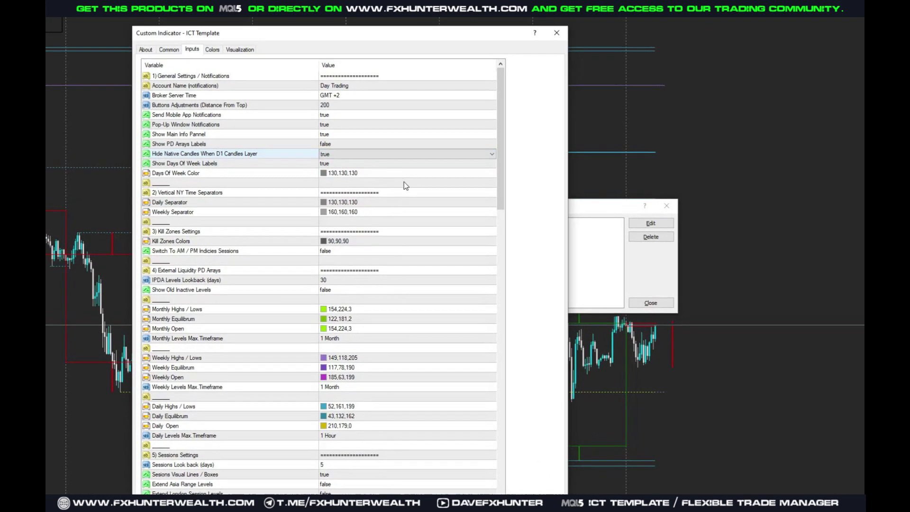
pyautogui.click(383, 168)
pyautogui.click(163, 152)
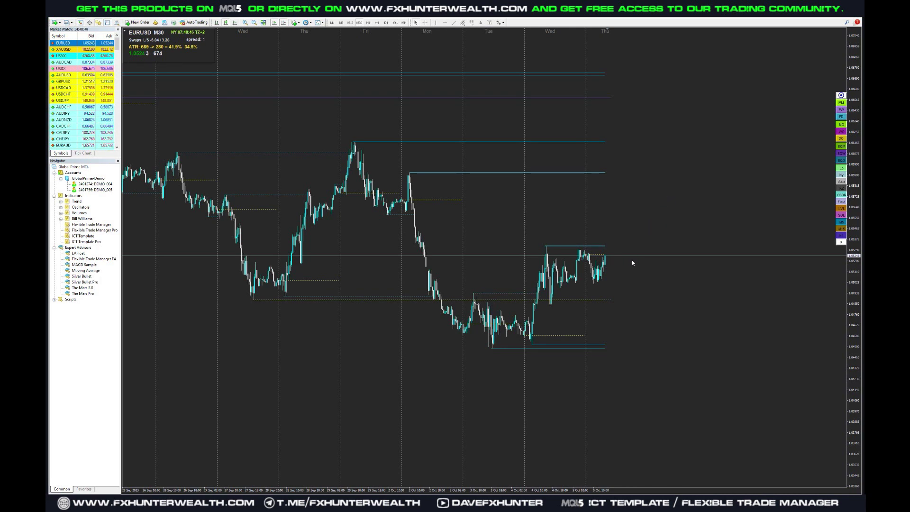
pyautogui.press('4')
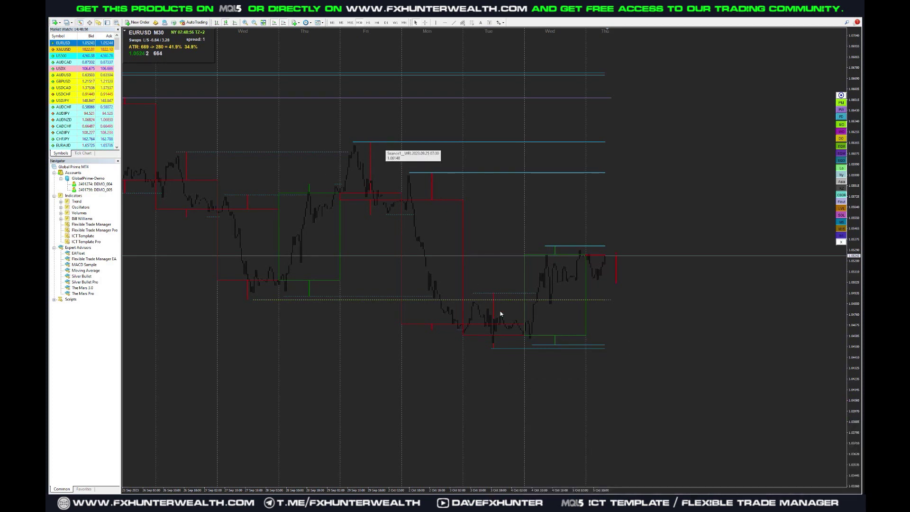
# Confirm Show Days Of Week Labels is true with colour 130,130,130, then close the dialogs
pyautogui.hotkey('ctrl', 'i')
pyautogui.click(602, 188)
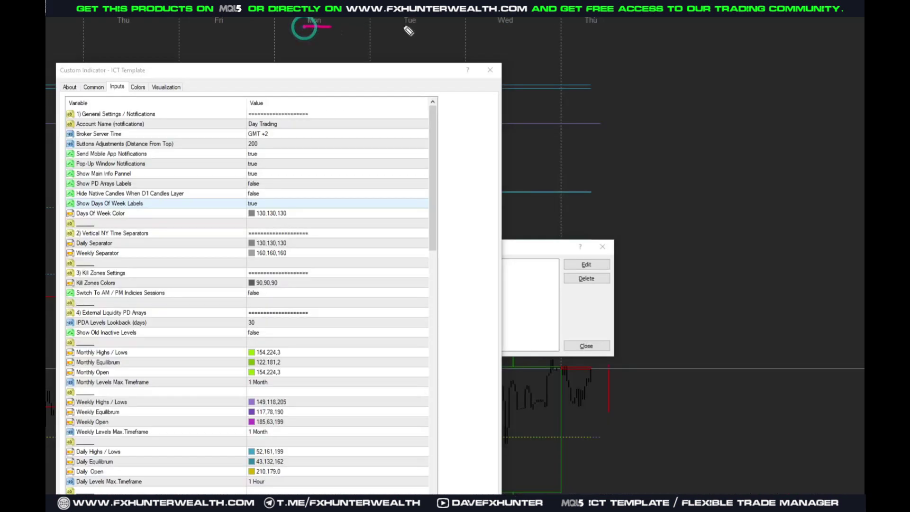
pyautogui.moveTo(586, 27); pyautogui.dragTo(618, 31)
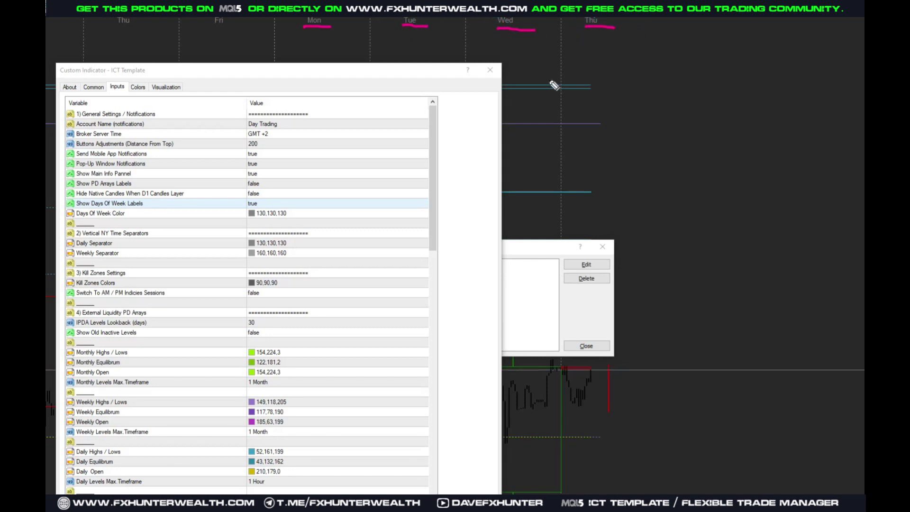
pyautogui.click(309, 216)
pyautogui.click(306, 214)
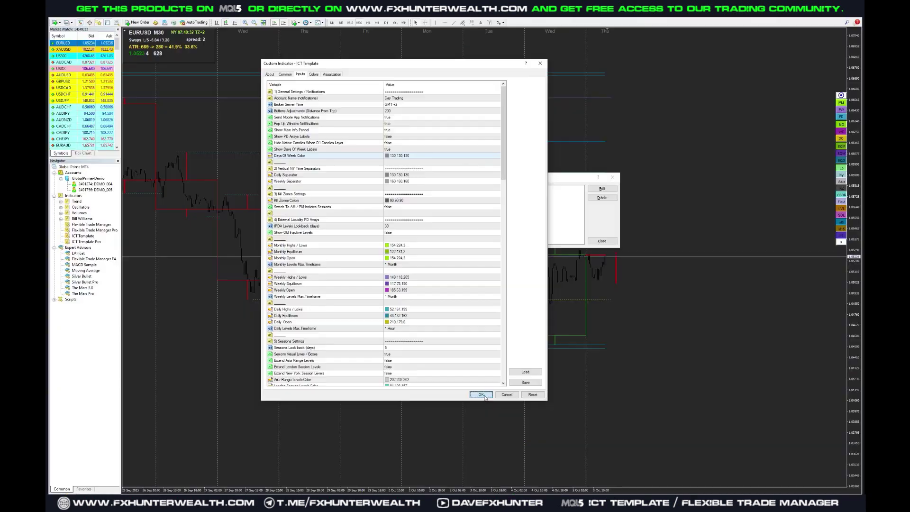
pyautogui.click(484, 396)
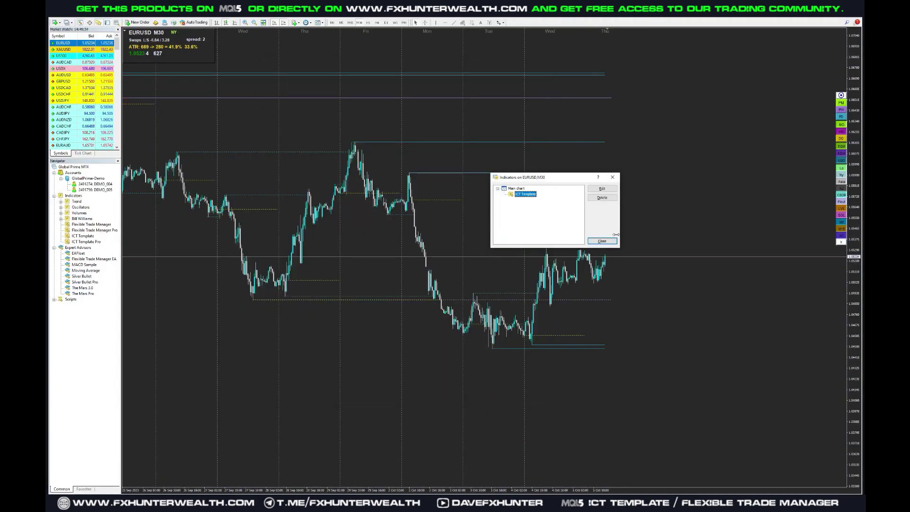
pyautogui.click(600, 241)
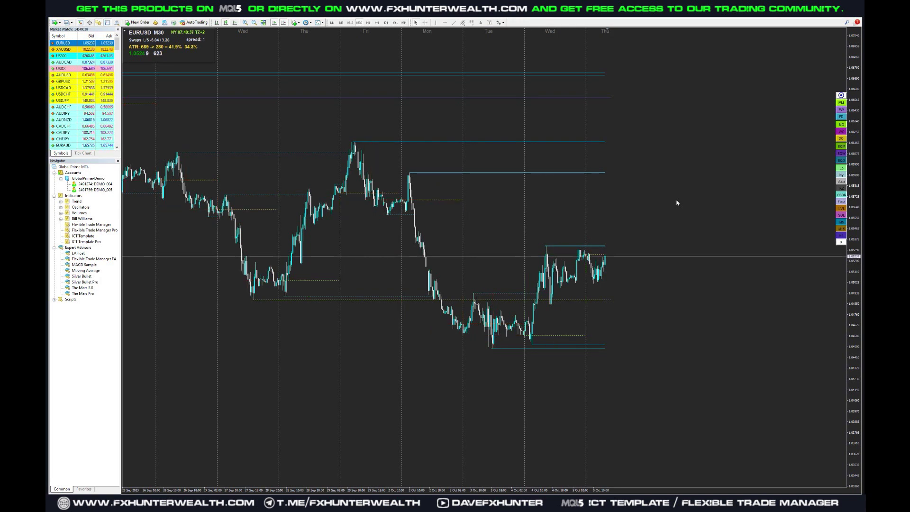
# Annotate the EURUSD M30 chart, then pan it and compress its price scale
pyautogui.moveTo(594, 440); pyautogui.dragTo(605, 475)
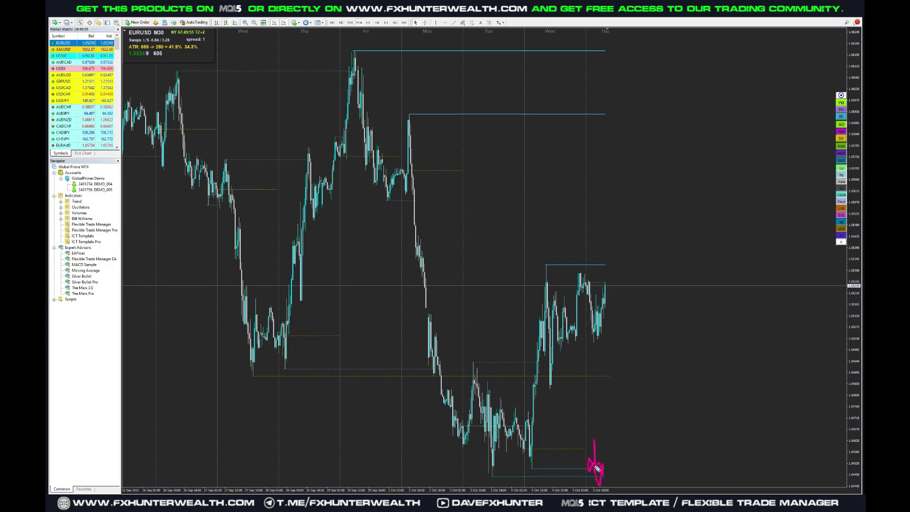
pyautogui.press('Escape')
pyautogui.moveTo(490, 276); pyautogui.dragTo(667, 158)
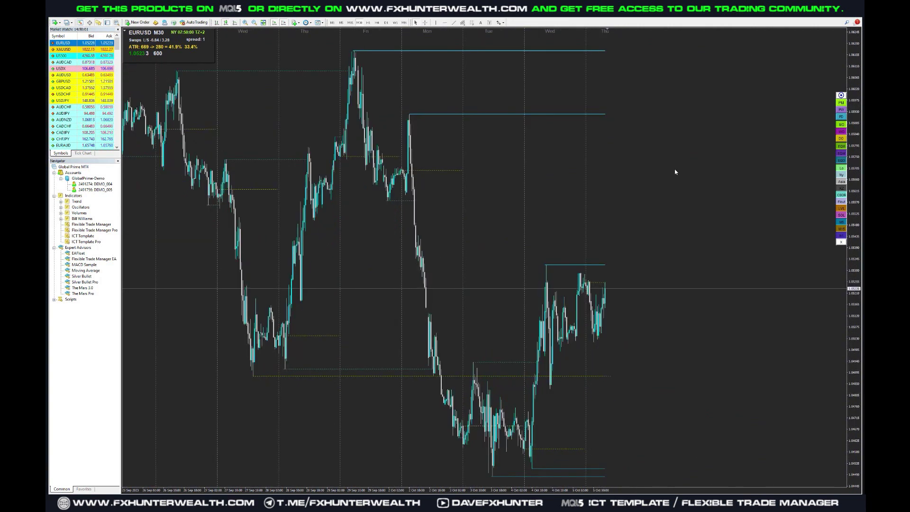
pyautogui.moveTo(743, 104); pyautogui.dragTo(823, 105)
pyautogui.press('Escape')
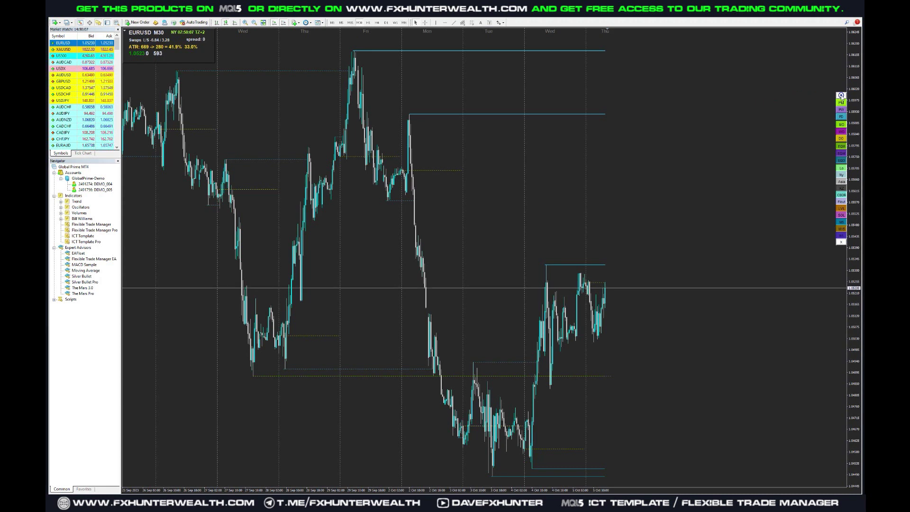
pyautogui.moveTo(637, 435); pyautogui.dragTo(640, 264)
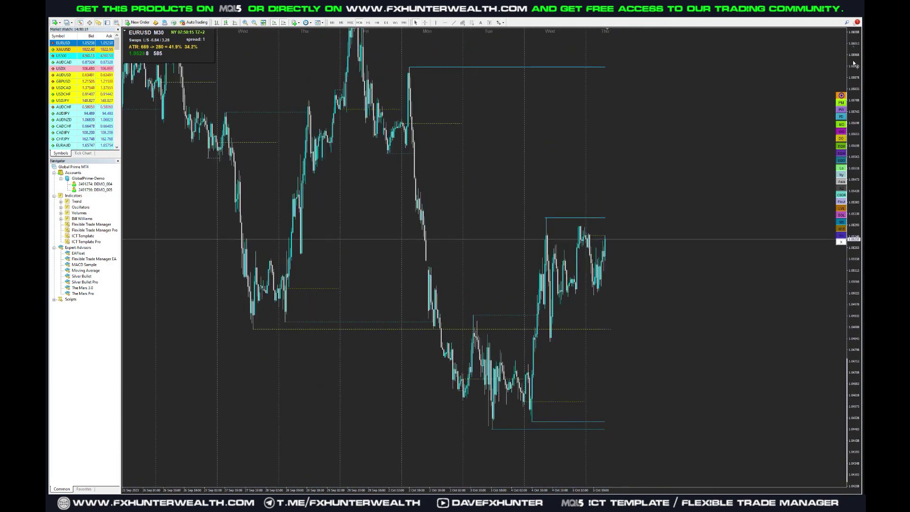
pyautogui.moveTo(854, 51); pyautogui.dragTo(853, 46)
pyautogui.moveTo(704, 151); pyautogui.dragTo(767, 46)
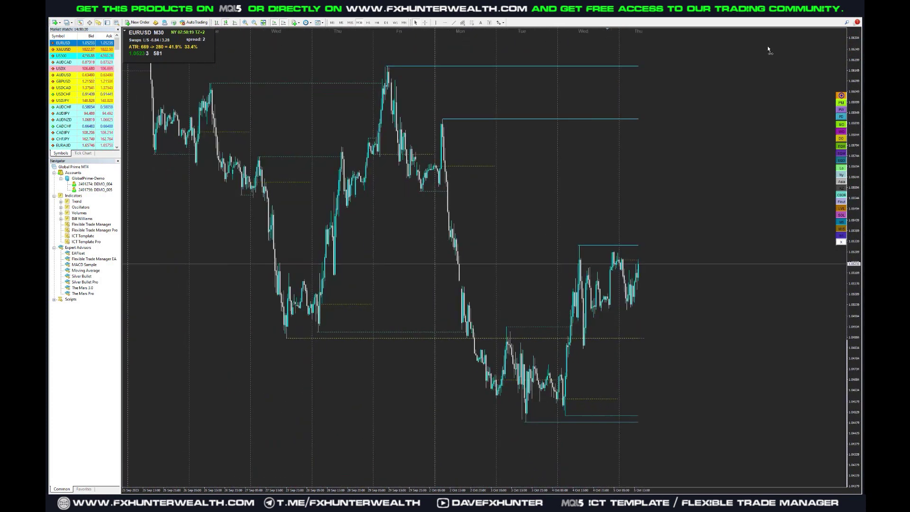
# Load GBPUSD from Market Watch onto the chart on the H1 timeframe
pyautogui.click(61, 81)
pyautogui.moveTo(139, 85); pyautogui.dragTo(141, 84)
pyautogui.click(368, 22)
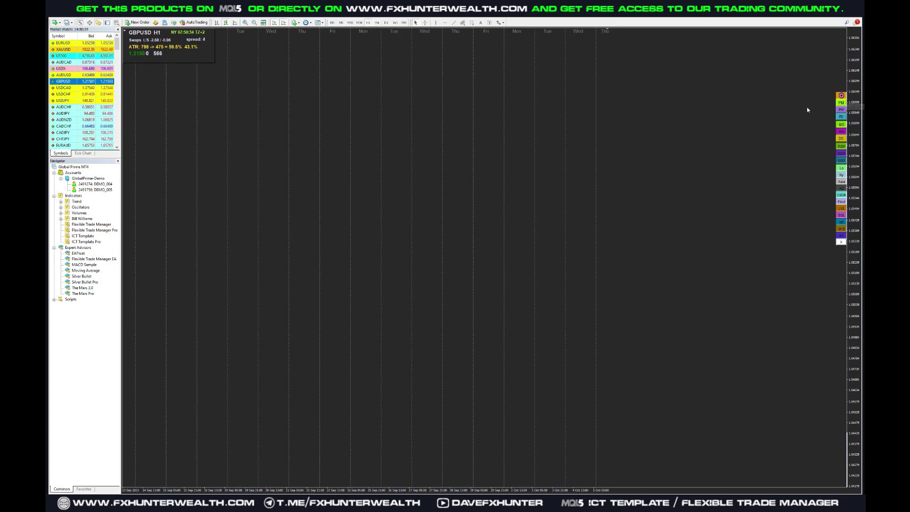
# Mark the ICT indicator panel and reposition the GBPUSD H1 price series as data loads
pyautogui.moveTo(781, 123); pyautogui.dragTo(828, 95)
pyautogui.click(841, 96)
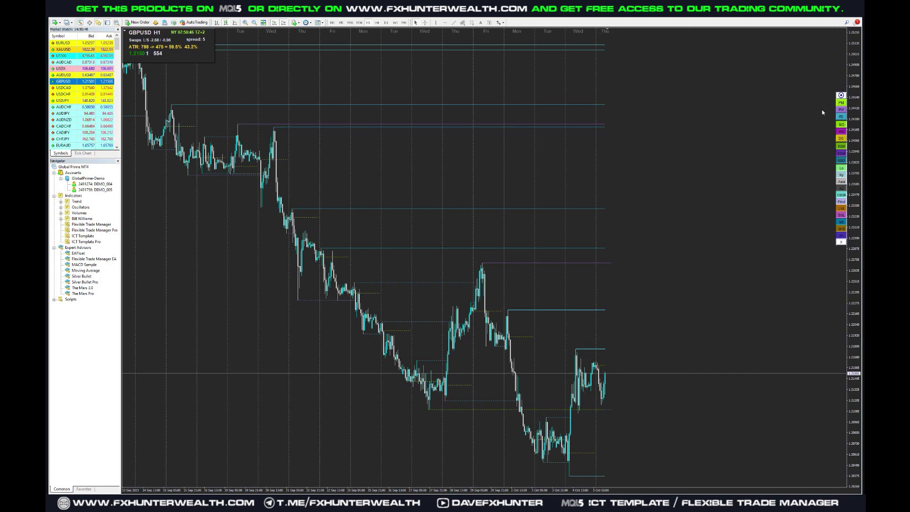
pyautogui.moveTo(670, 411); pyautogui.dragTo(698, 252)
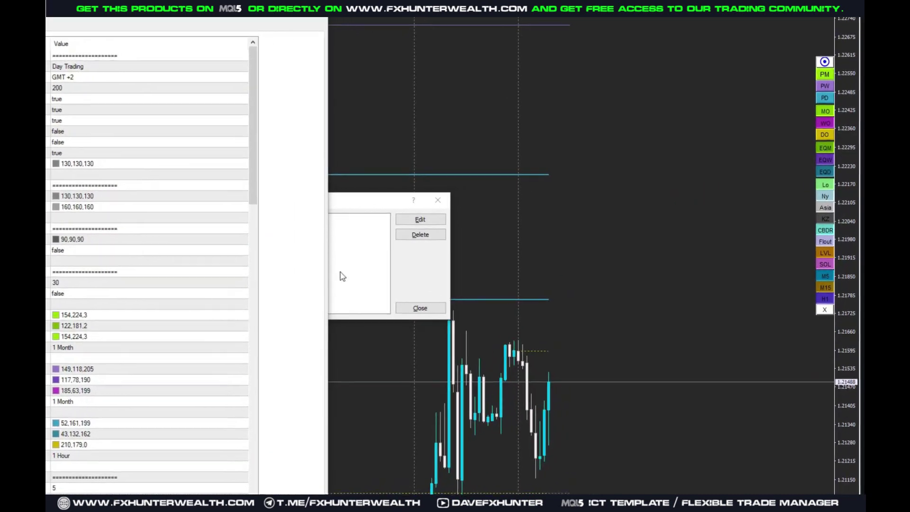
# Set the Daily Highs / Lows colour to None, apply it, and circle the DO label
pyautogui.click(66, 441)
pyautogui.click(205, 441)
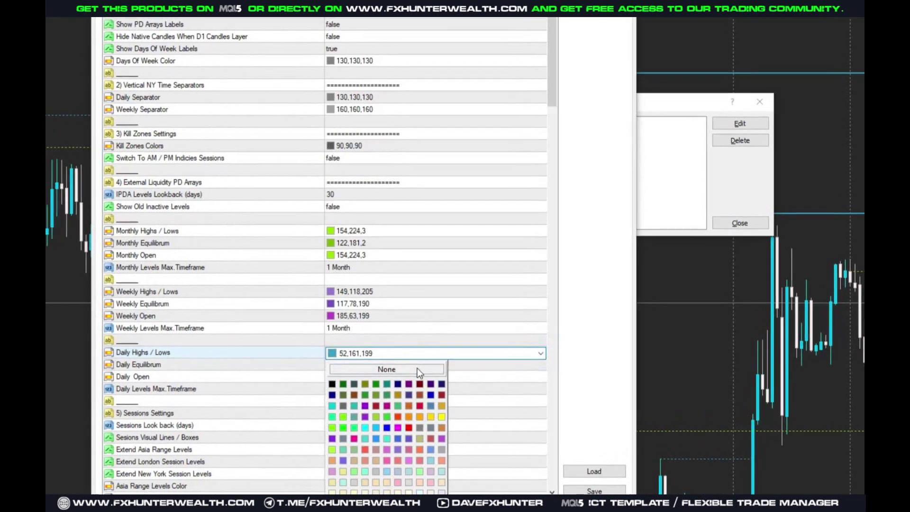
pyautogui.click(428, 348)
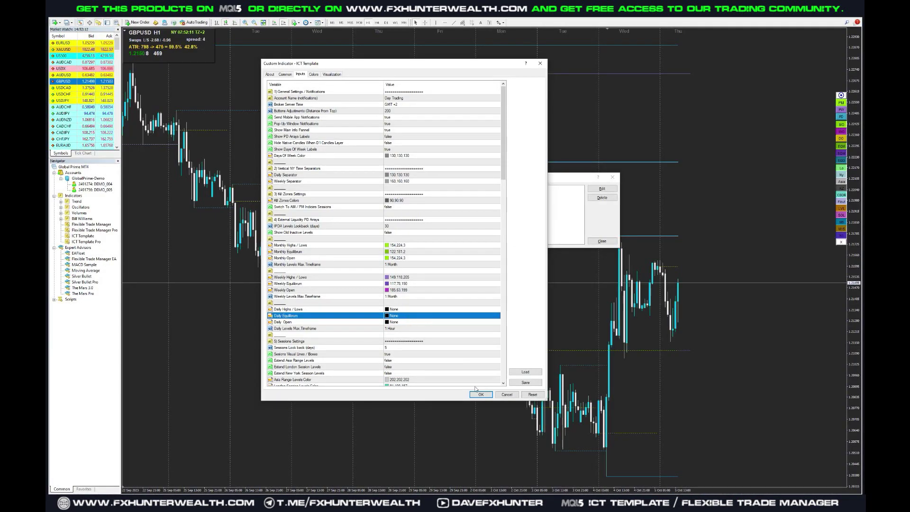
pyautogui.click(481, 394)
pyautogui.click(602, 241)
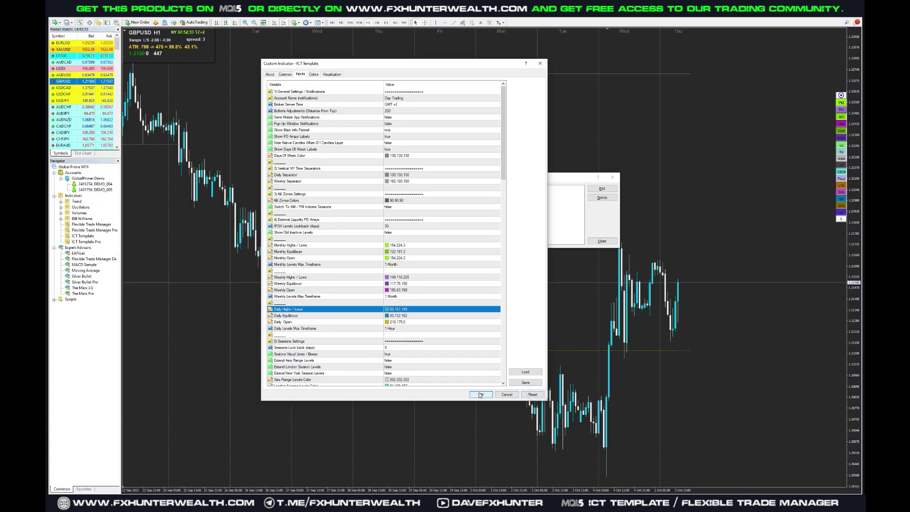
pyautogui.click(502, 380)
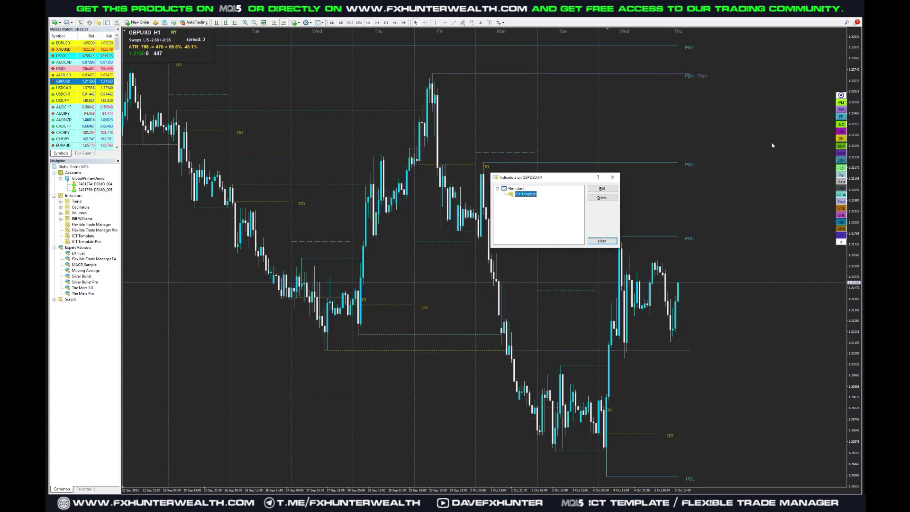
pyautogui.click(602, 241)
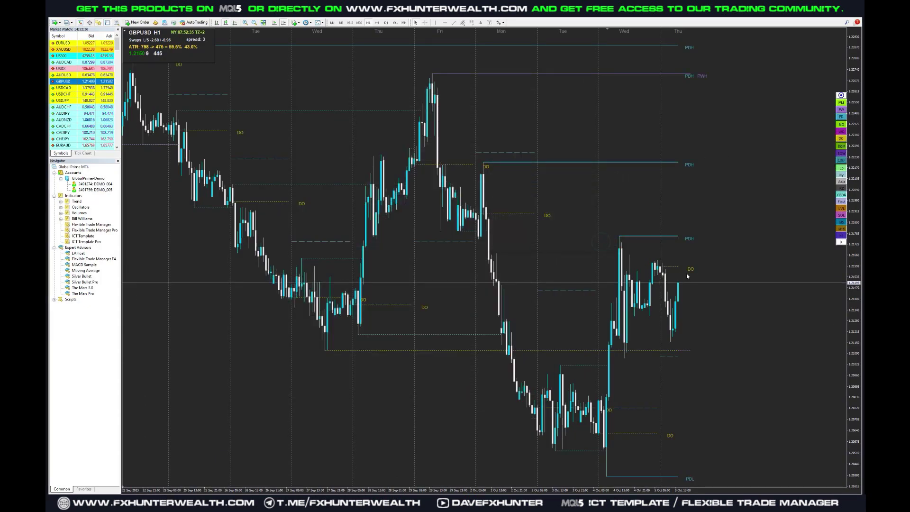
pyautogui.moveTo(691, 268); pyautogui.dragTo(690, 264)
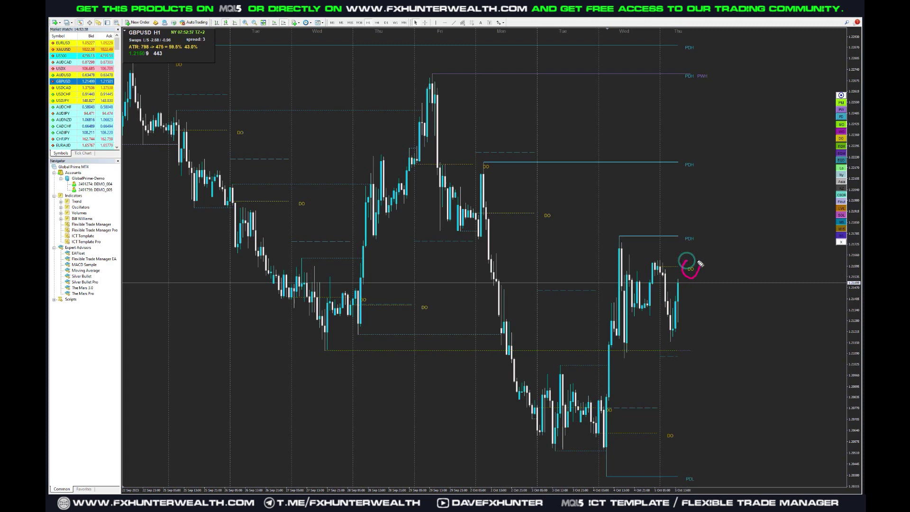